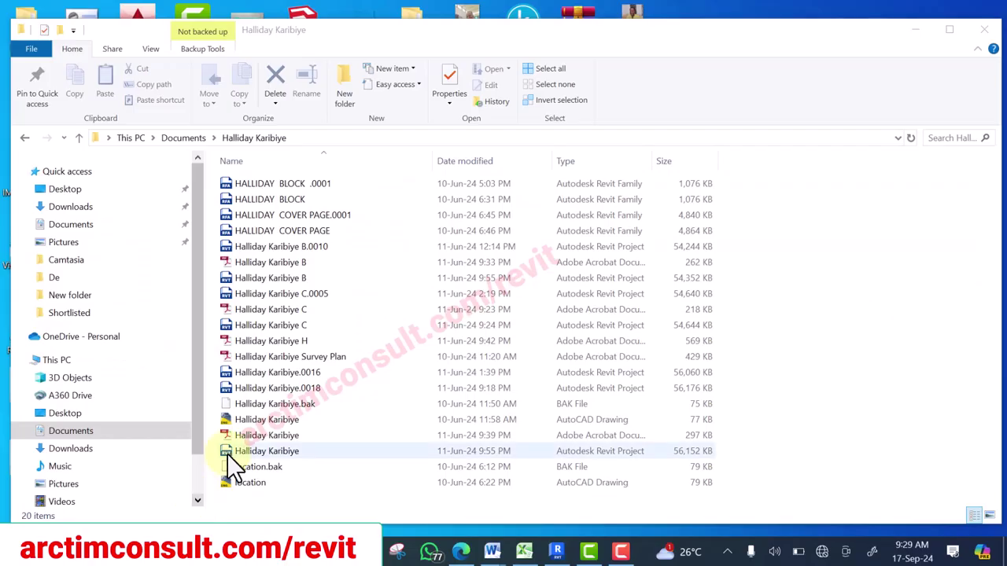
Step: Duplicate the Revit project file in its folder, then switch to Revit
{"action": "left_click", "coordinate": [236, 449]}
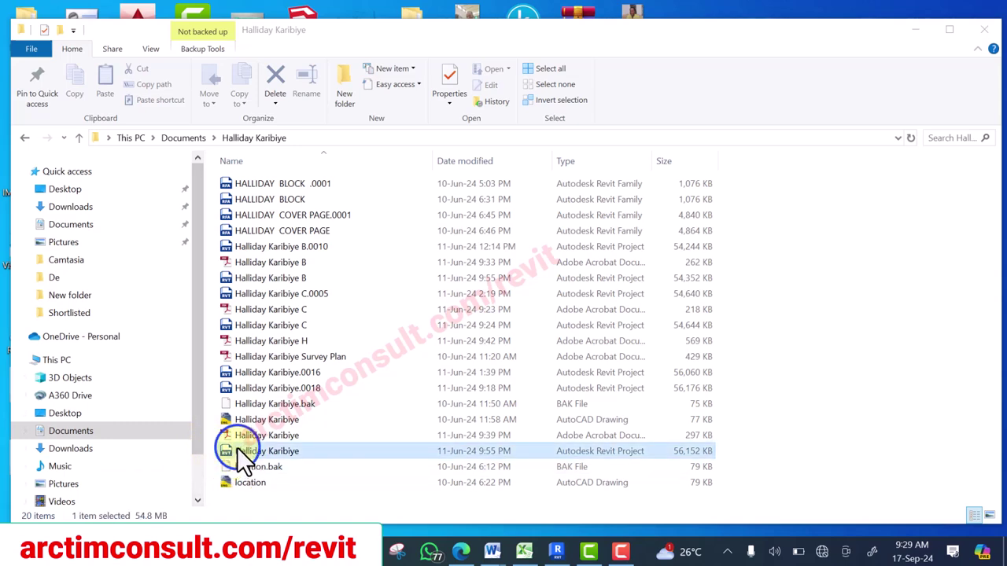
{"action": "right_click", "coordinate": [237, 447]}
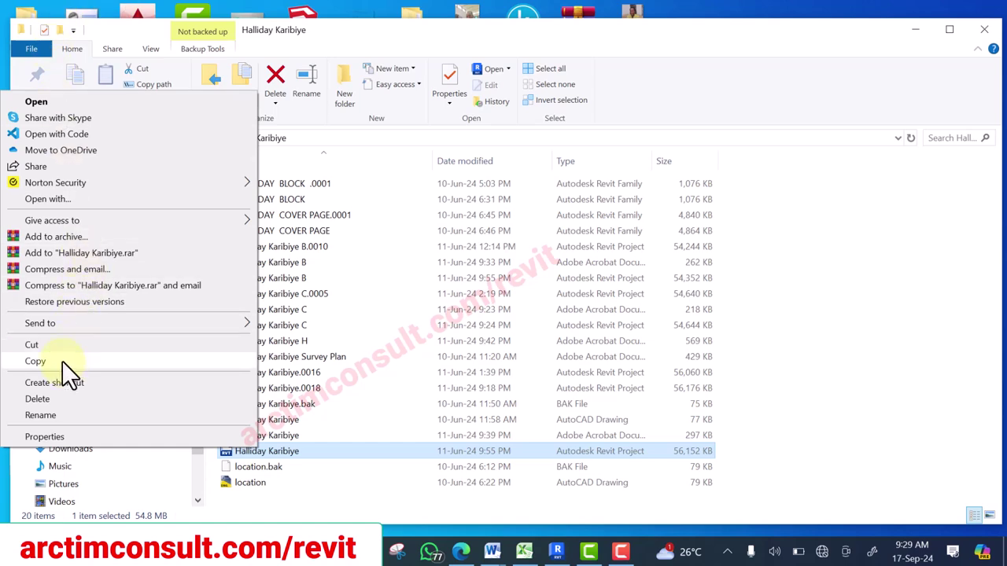
{"action": "left_click", "coordinate": [35, 361]}
{"action": "key", "text": "ctrl+v"}
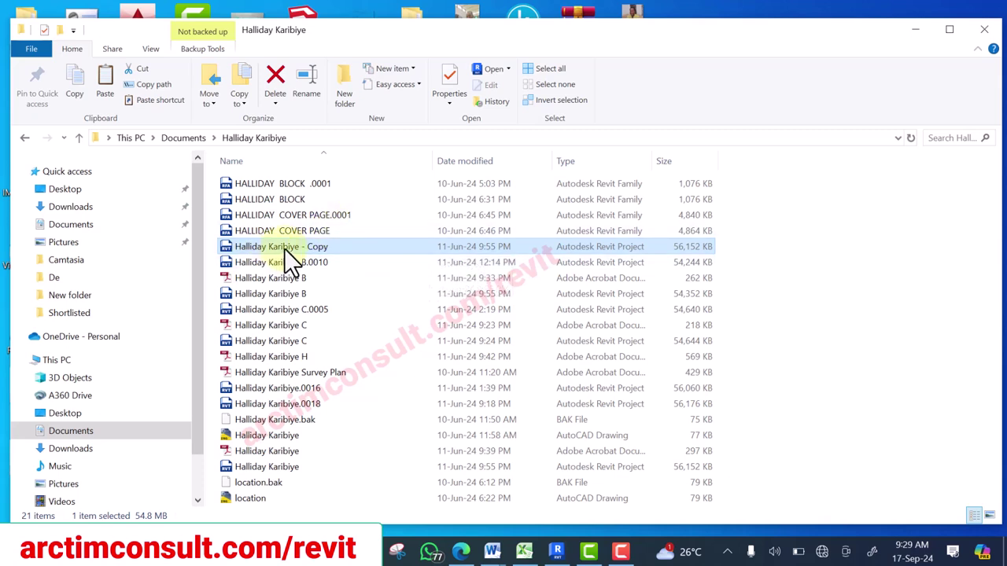
{"action": "left_click", "coordinate": [558, 552]}
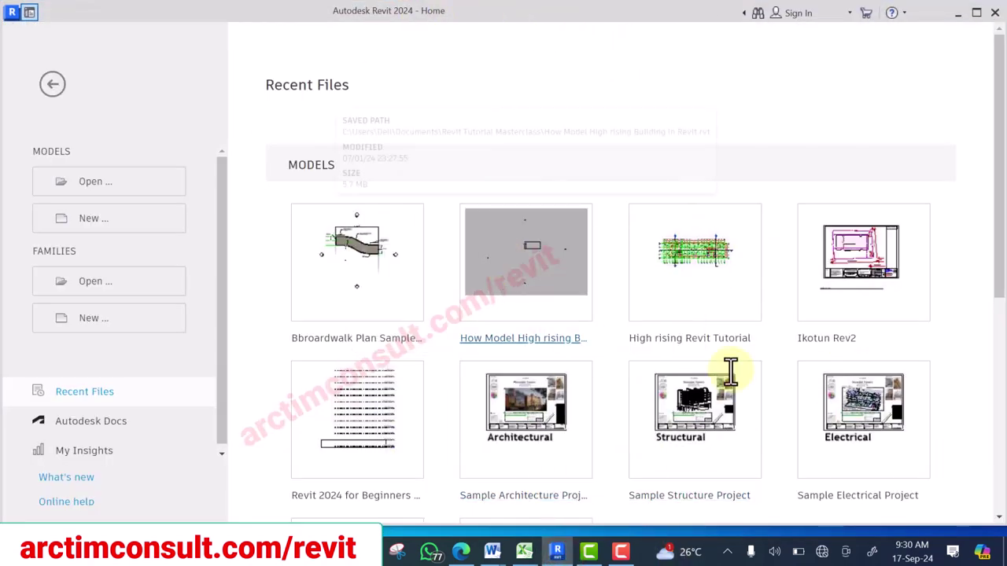
Step: Open the '- Copy' project file from the Revit Home screen
{"action": "left_click", "coordinate": [98, 195]}
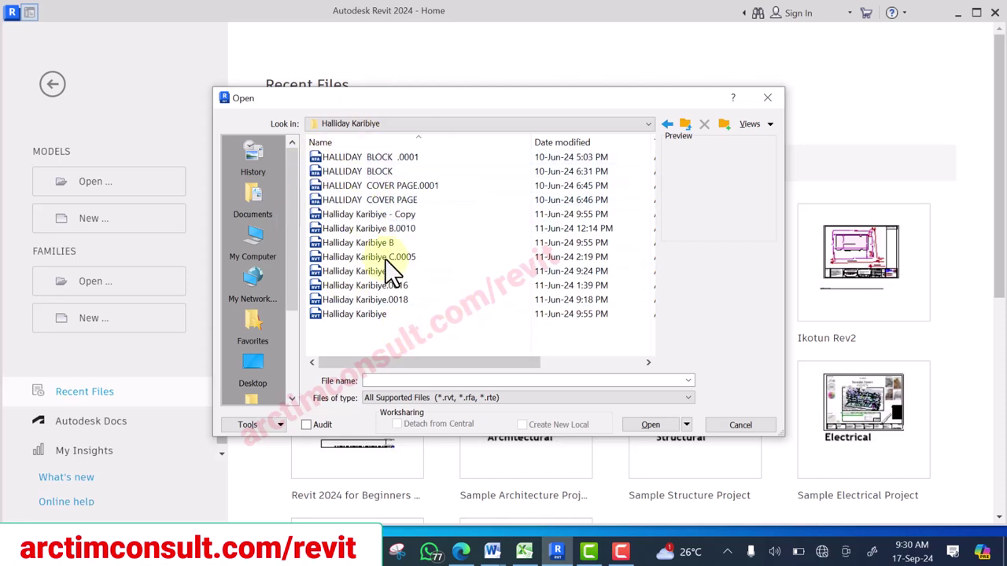
{"action": "left_click", "coordinate": [384, 212]}
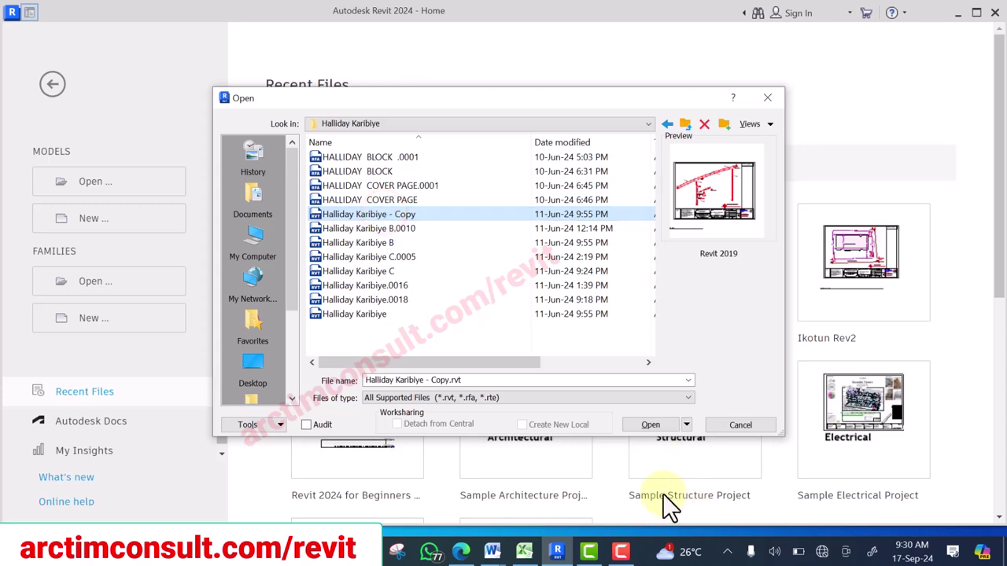
{"action": "left_click", "coordinate": [650, 425]}
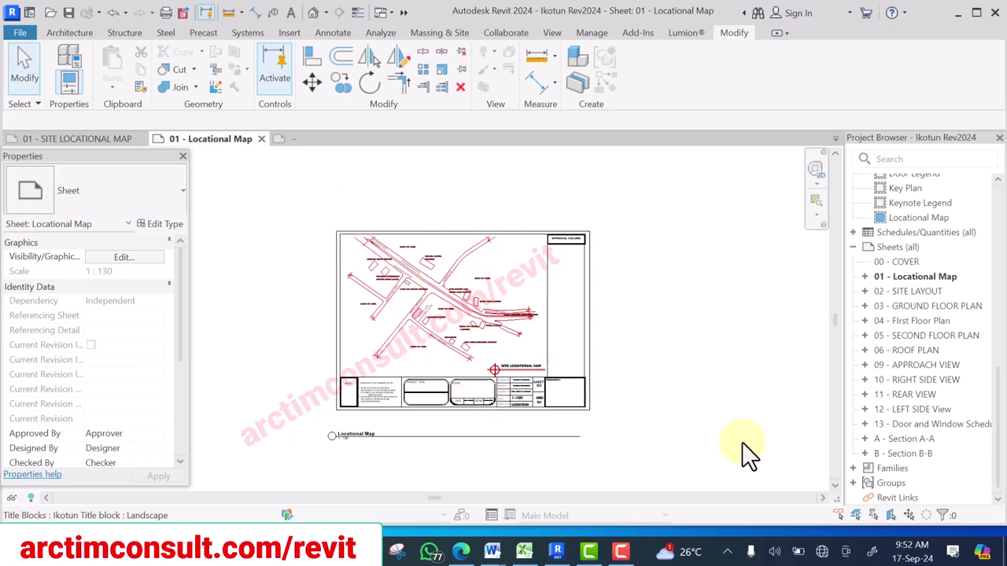
Step: Compare the Locational Map title block with the 01 - SITE LOCATIONAL MAP sheet, ending on the latter
{"action": "left_click", "coordinate": [72, 138]}
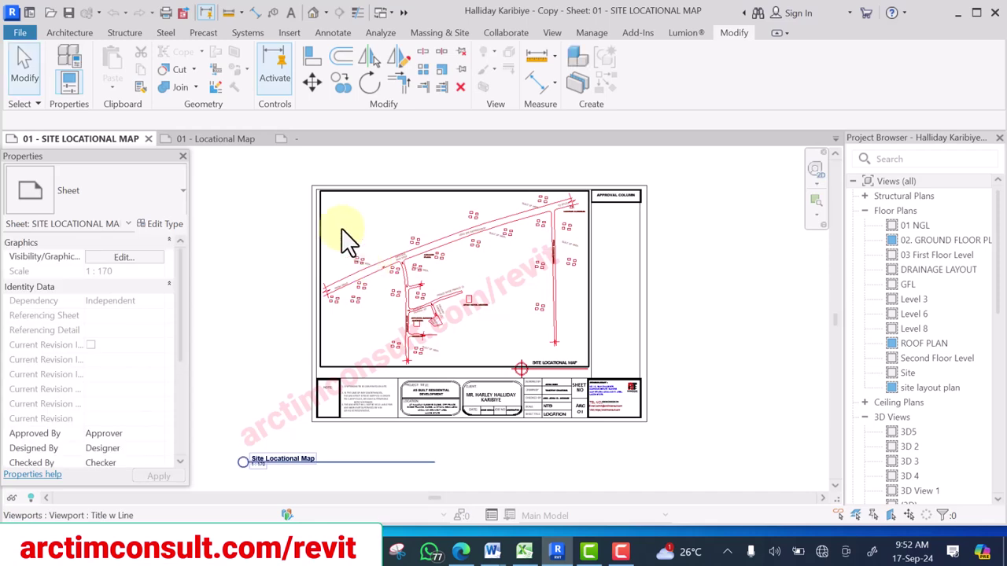
{"action": "left_click", "coordinate": [219, 138]}
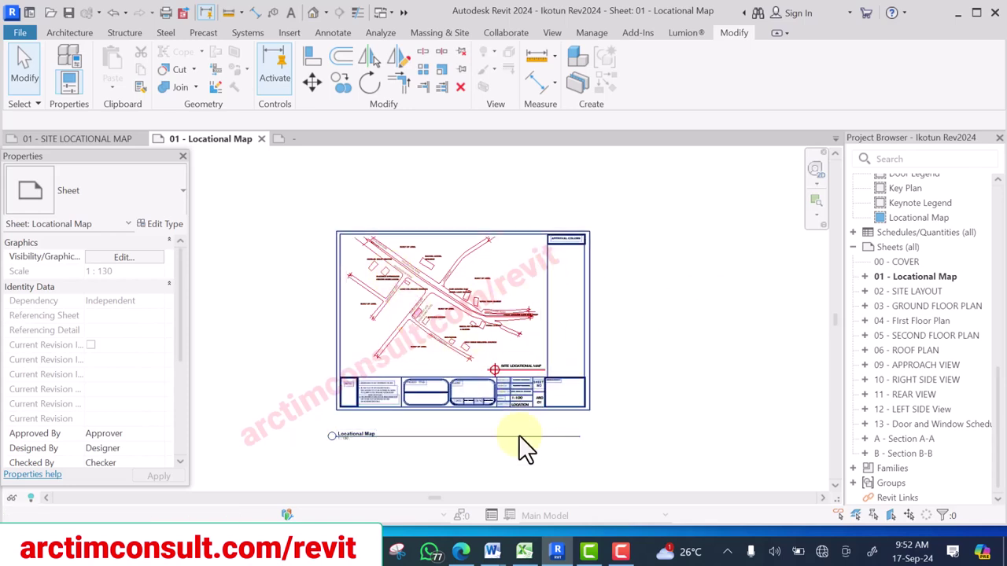
{"action": "scroll", "coordinate": [516, 429], "scroll_direction": "up", "scroll_amount": 4}
{"action": "scroll", "coordinate": [696, 366], "scroll_direction": "down", "scroll_amount": 3}
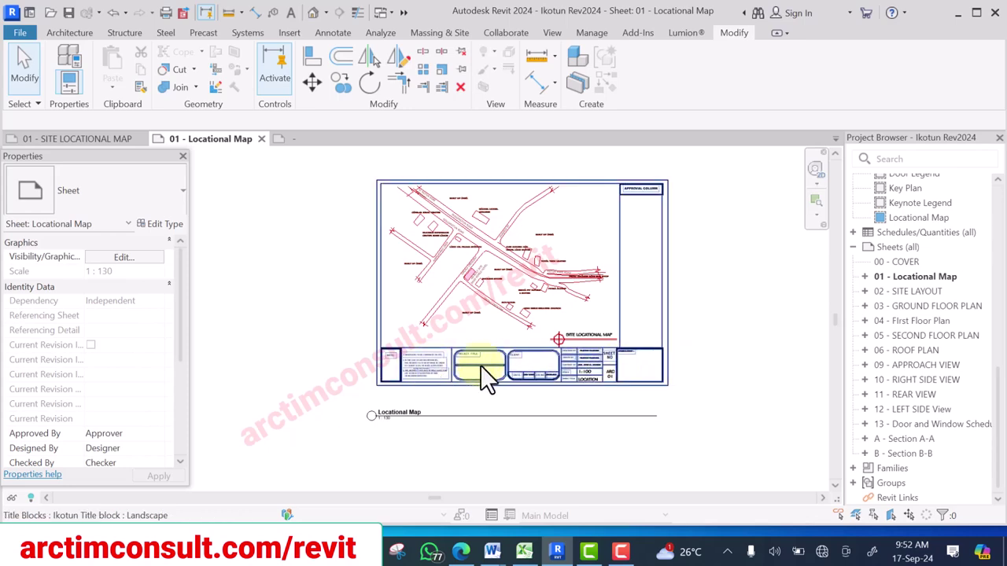
{"action": "scroll", "coordinate": [480, 365], "scroll_direction": "up", "scroll_amount": 2}
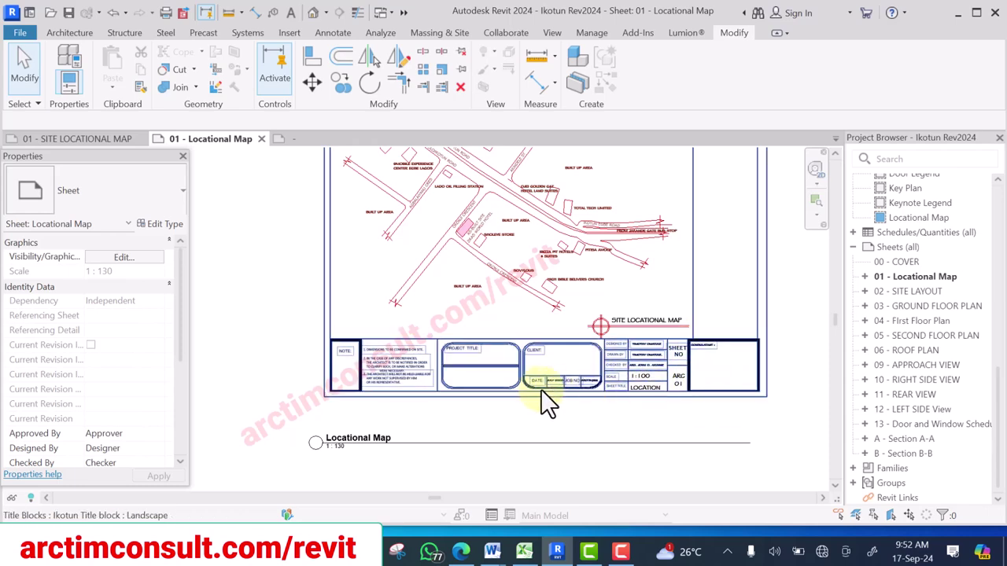
{"action": "scroll", "coordinate": [550, 382], "scroll_direction": "down", "scroll_amount": 2}
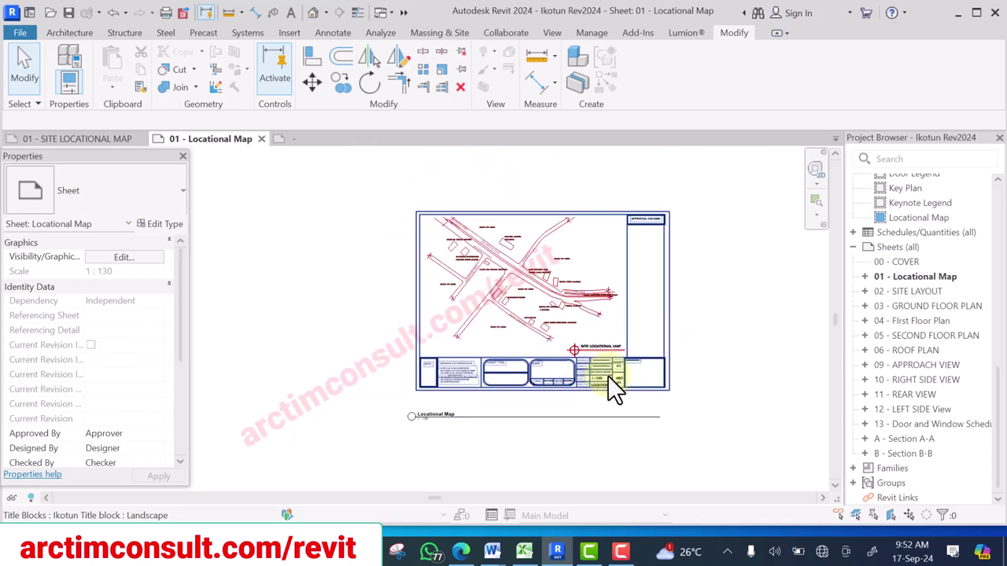
{"action": "left_click", "coordinate": [608, 375]}
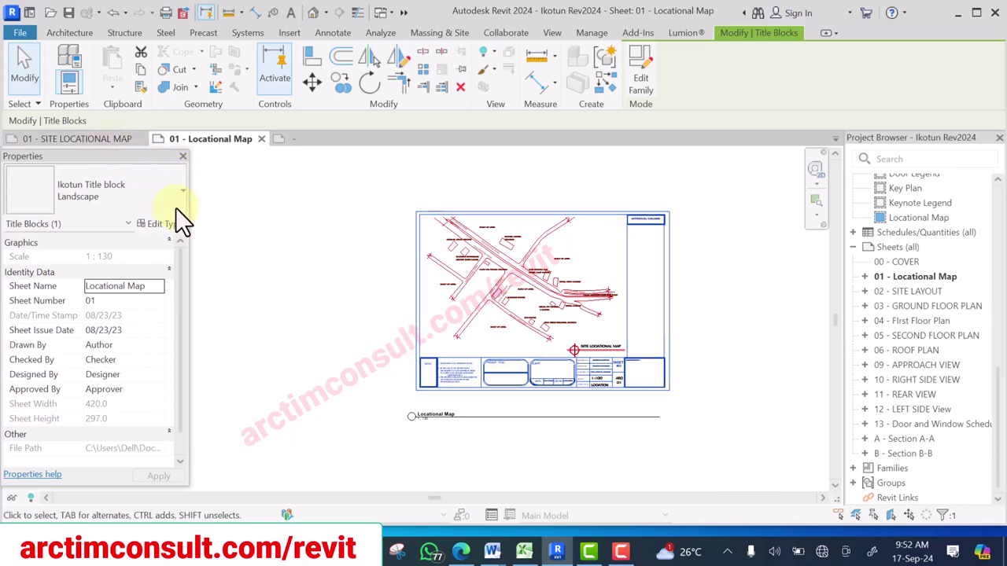
{"action": "left_click", "coordinate": [86, 137]}
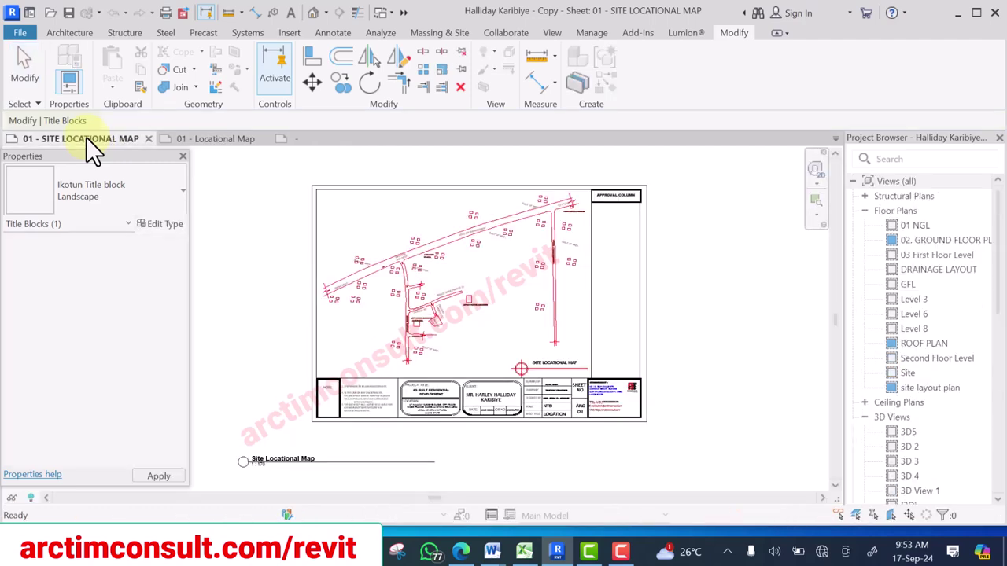
Step: Select the HALLIDAY BLOCK Landscape title block on the 01 - SITE LOCATIONAL MAP sheet
{"action": "scroll", "coordinate": [517, 404], "scroll_direction": "up", "scroll_amount": 4}
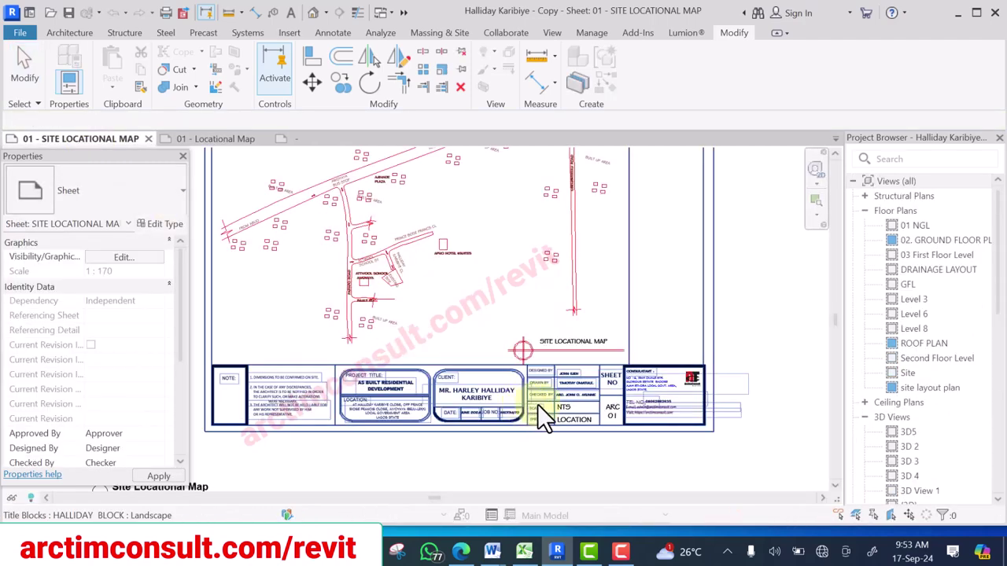
{"action": "scroll", "coordinate": [765, 400], "scroll_direction": "down", "scroll_amount": 5}
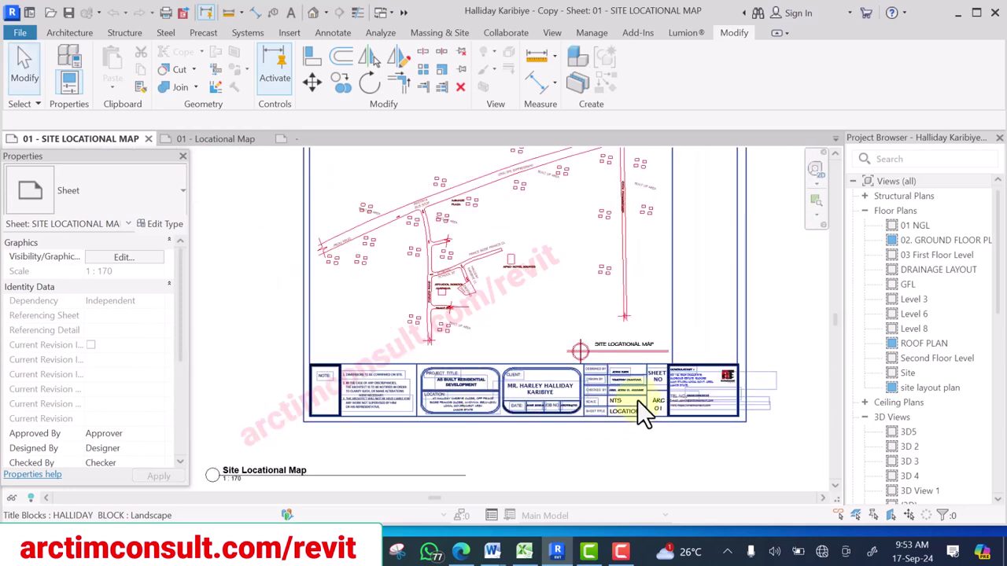
{"action": "double_click", "coordinate": [661, 398]}
{"action": "scroll", "coordinate": [661, 398], "scroll_direction": "up", "scroll_amount": 2}
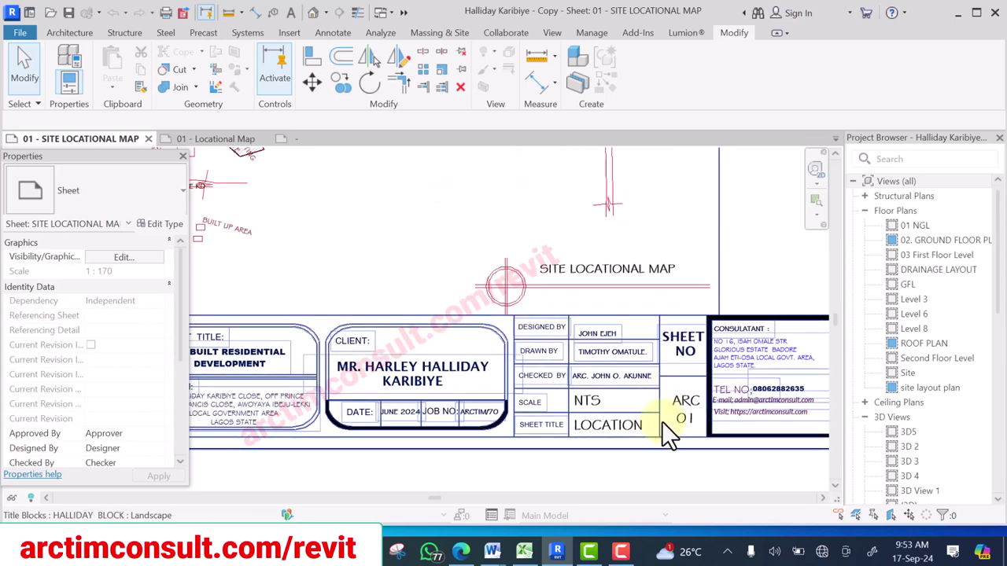
{"action": "scroll", "coordinate": [662, 421], "scroll_direction": "up", "scroll_amount": 1}
{"action": "scroll", "coordinate": [660, 421], "scroll_direction": "down", "scroll_amount": 5}
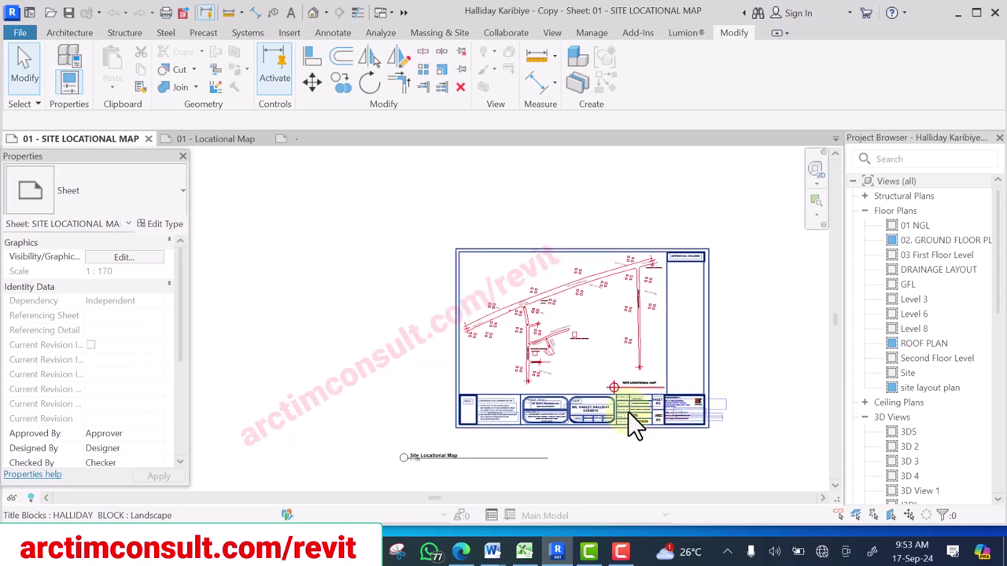
{"action": "scroll", "coordinate": [708, 425], "scroll_direction": "down", "scroll_amount": 1}
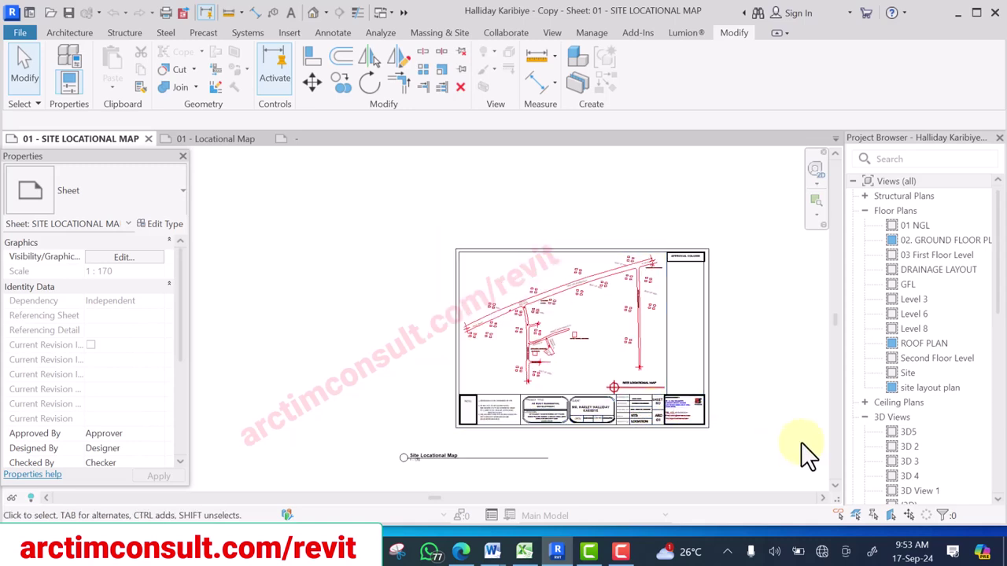
{"action": "left_click", "coordinate": [629, 417]}
{"action": "scroll", "coordinate": [921, 429], "scroll_direction": "down", "scroll_amount": 10}
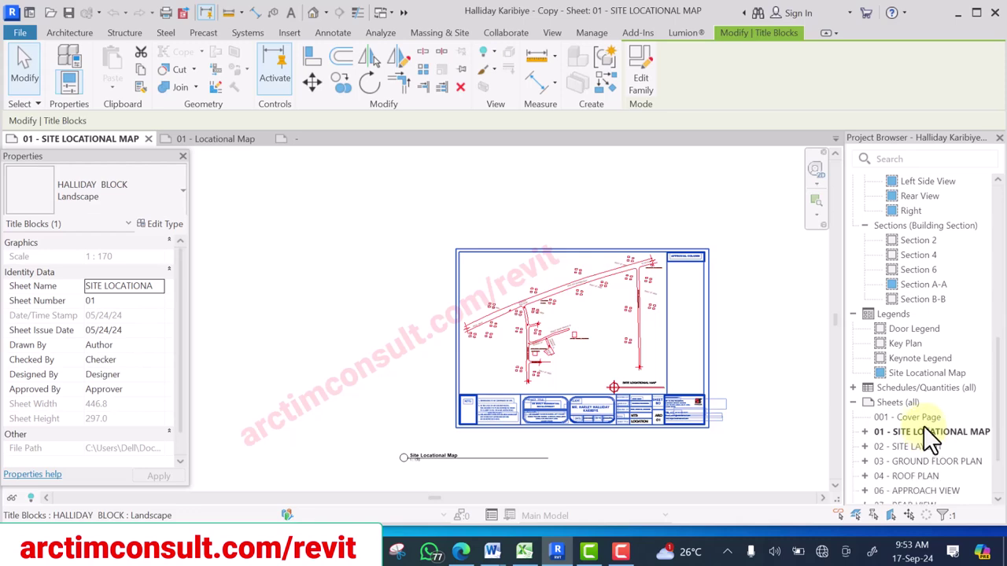
{"action": "scroll", "coordinate": [905, 409], "scroll_direction": "up", "scroll_amount": 10}
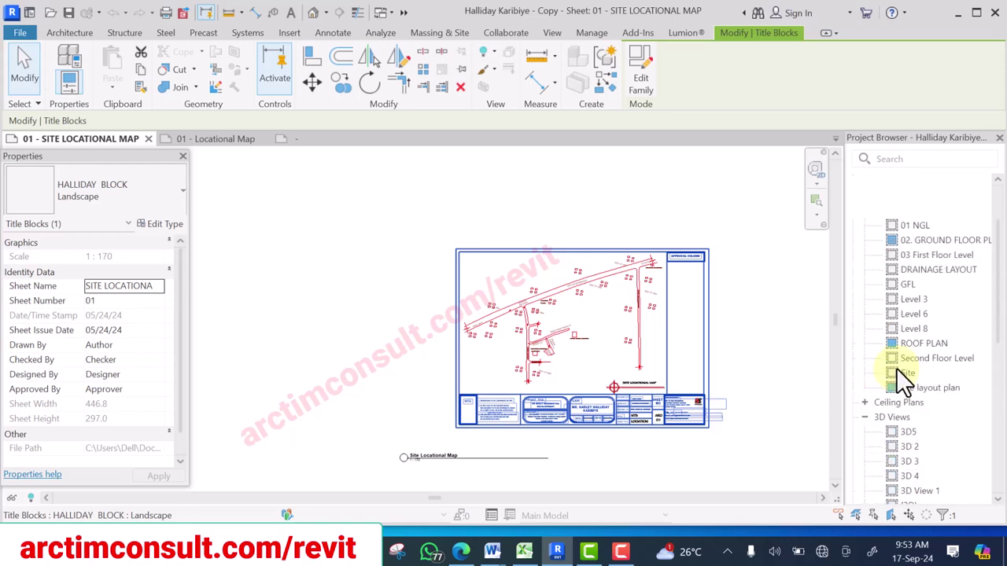
{"action": "scroll", "coordinate": [917, 421], "scroll_direction": "down", "scroll_amount": 10}
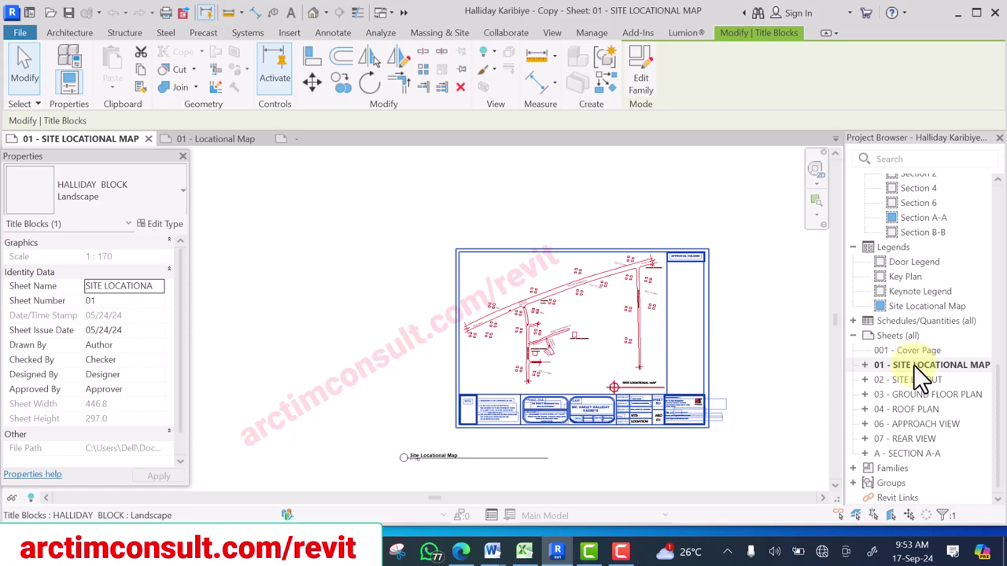
{"action": "left_click", "coordinate": [635, 409]}
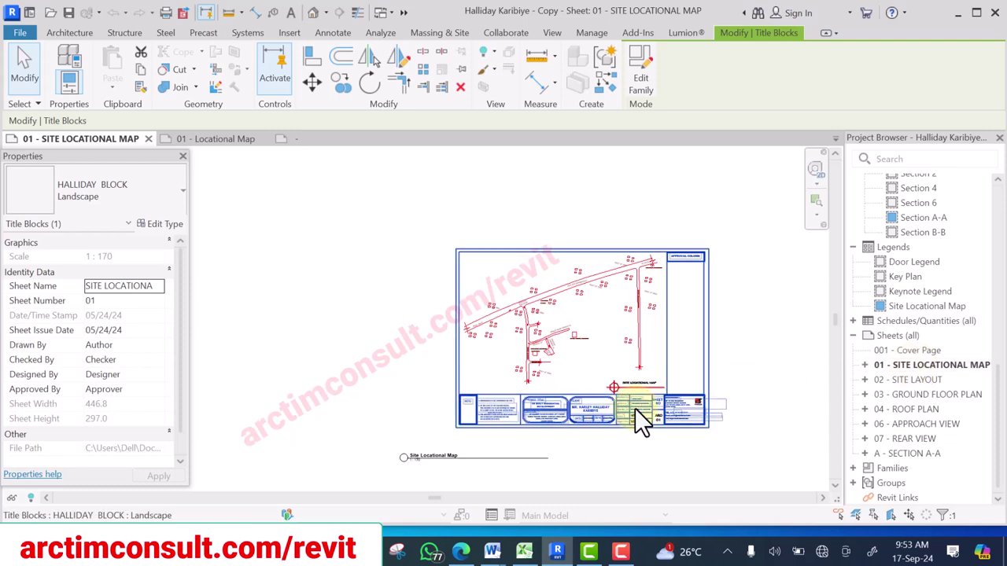
{"action": "left_click", "coordinate": [641, 407]}
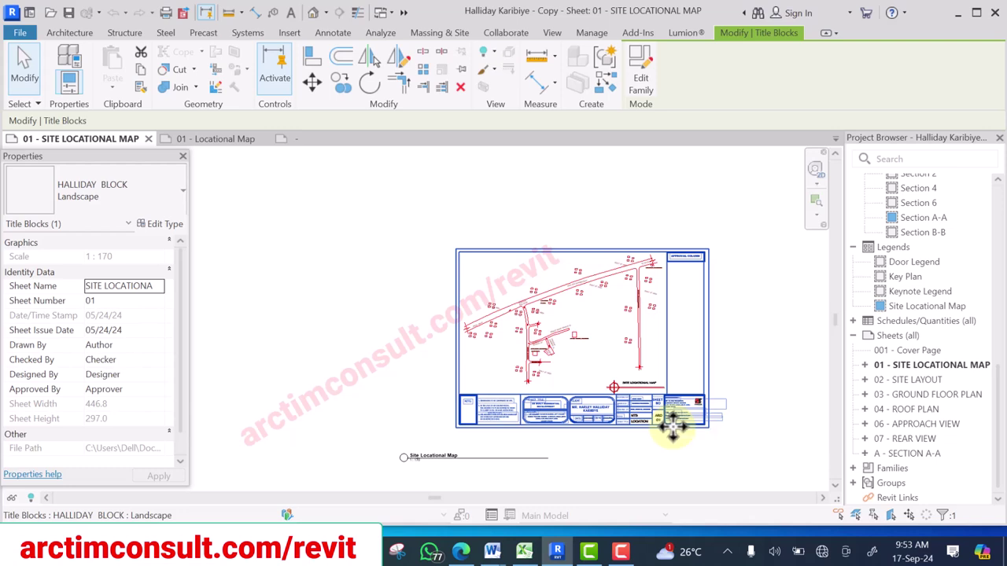
Step: Open the title block family and start editing the client name text
{"action": "left_click", "coordinate": [639, 64]}
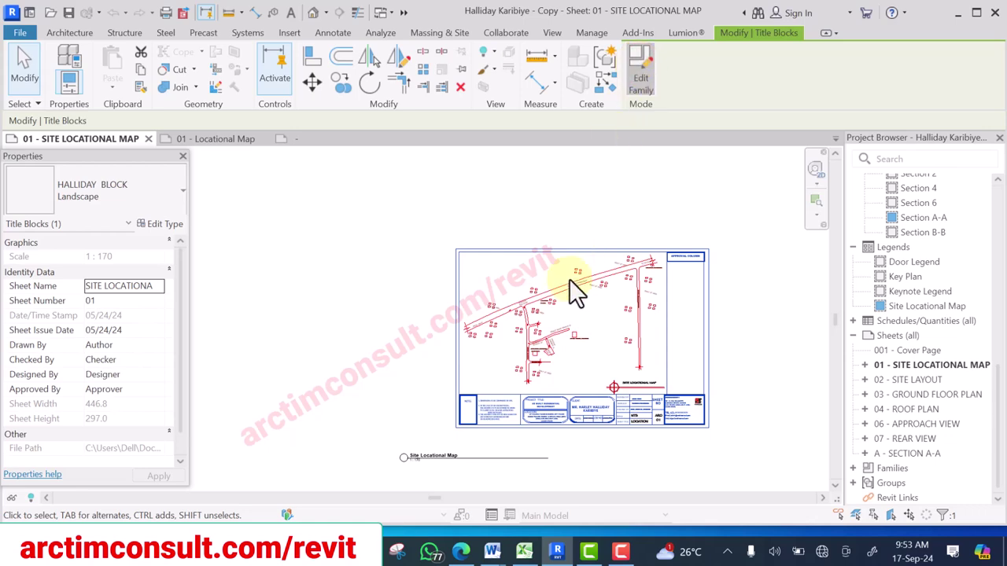
{"action": "scroll", "coordinate": [529, 346], "scroll_direction": "up", "scroll_amount": 5}
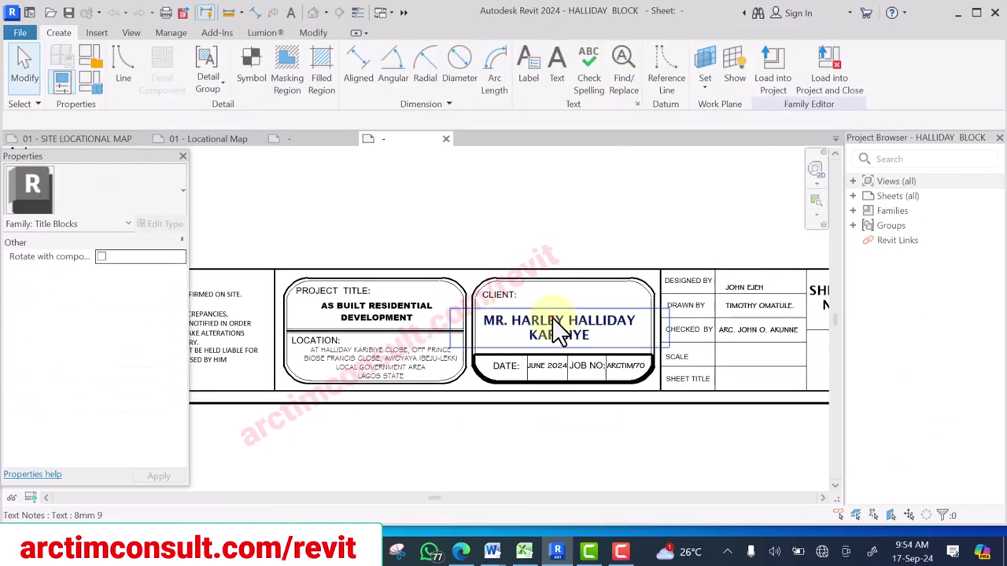
{"action": "double_click", "coordinate": [552, 317]}
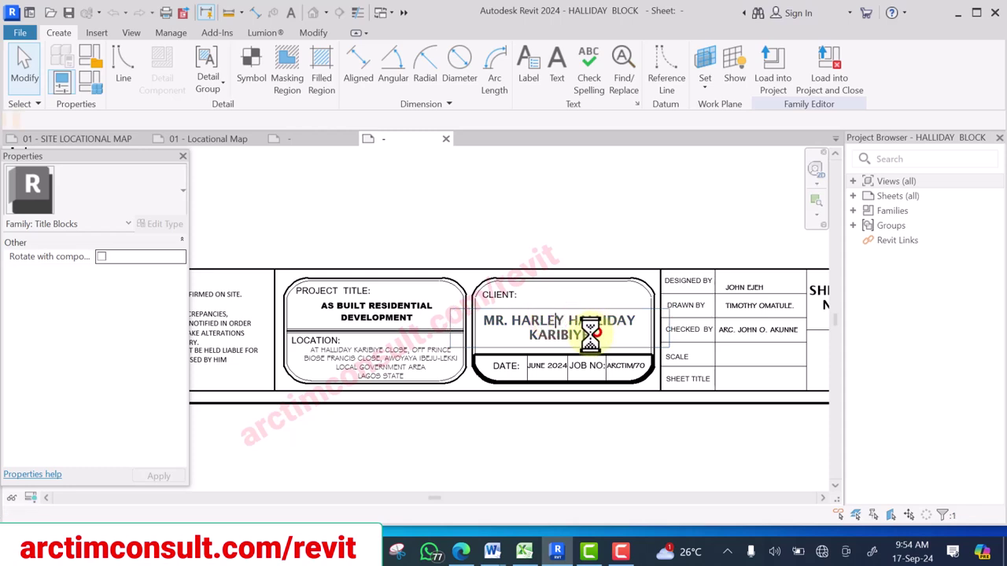
{"action": "left_click_drag", "start_coordinate": [564, 335], "coordinate": [556, 331]}
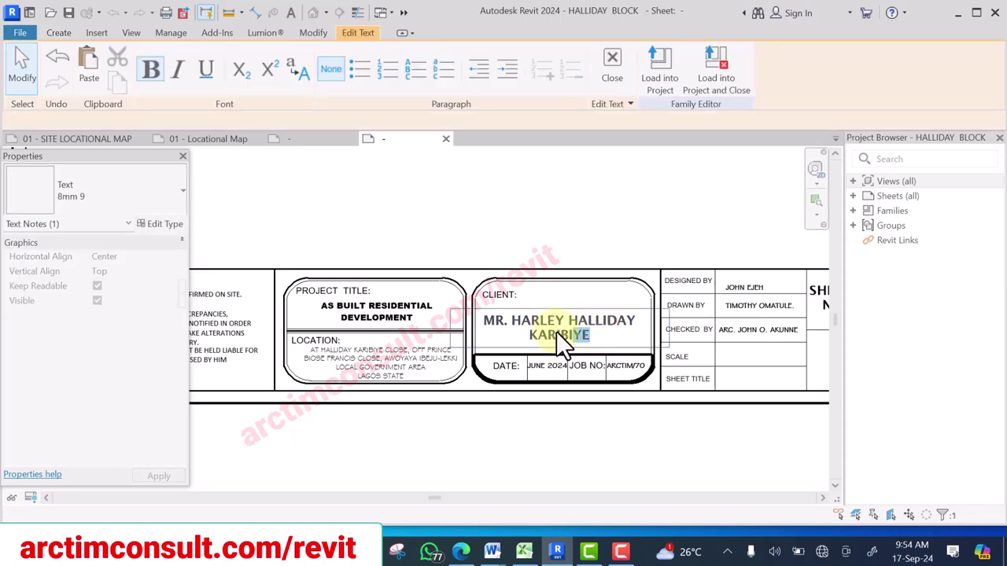
{"action": "left_click", "coordinate": [594, 337]}
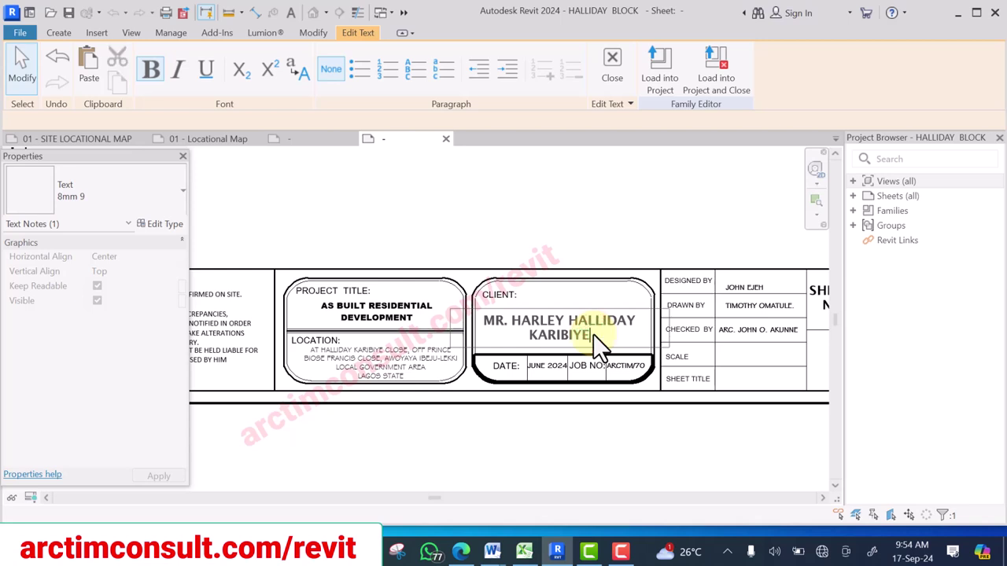
Step: Replace the old client name with the new client's name ending in a full stop
{"action": "key", "text": "BackSpace"}
{"action": "key", "text": "BackSpace"}
{"action": "key", "text": "BackSpace"}
{"action": "key", "text": "BackSpace"}
{"action": "key", "text": "BackSpace"}
{"action": "key", "text": "BackSpace"}
{"action": "key", "text": "BackSpace"}
{"action": "key", "text": "BackSpace"}
{"action": "key", "text": "BackSpace"}
{"action": "key", "text": "BackSpace"}
{"action": "key", "text": "BackSpace"}
{"action": "key", "text": "BackSpace"}
{"action": "key", "text": "BackSpace"}
{"action": "key", "text": "BackSpace"}
{"action": "key", "text": "BackSpace"}
{"action": "key", "text": "BackSpace"}
{"action": "key", "text": "BackSpace"}
{"action": "key", "text": "BackSpace"}
{"action": "key", "text": "BackSpace"}
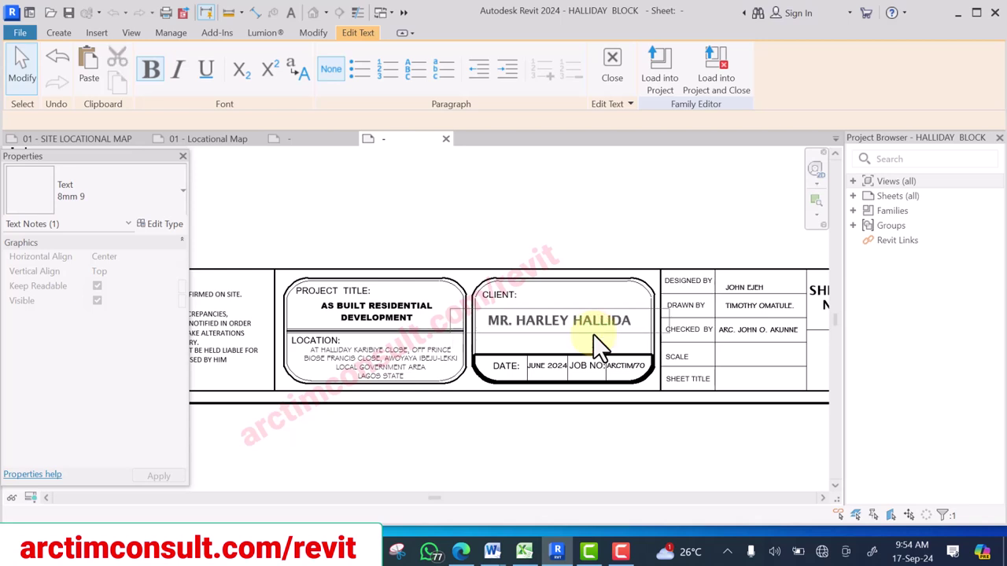
{"action": "key", "text": "BackSpace"}
{"action": "key", "text": "BackSpace"}
{"action": "key", "text": "BackSpace"}
{"action": "key", "text": "BackSpace"}
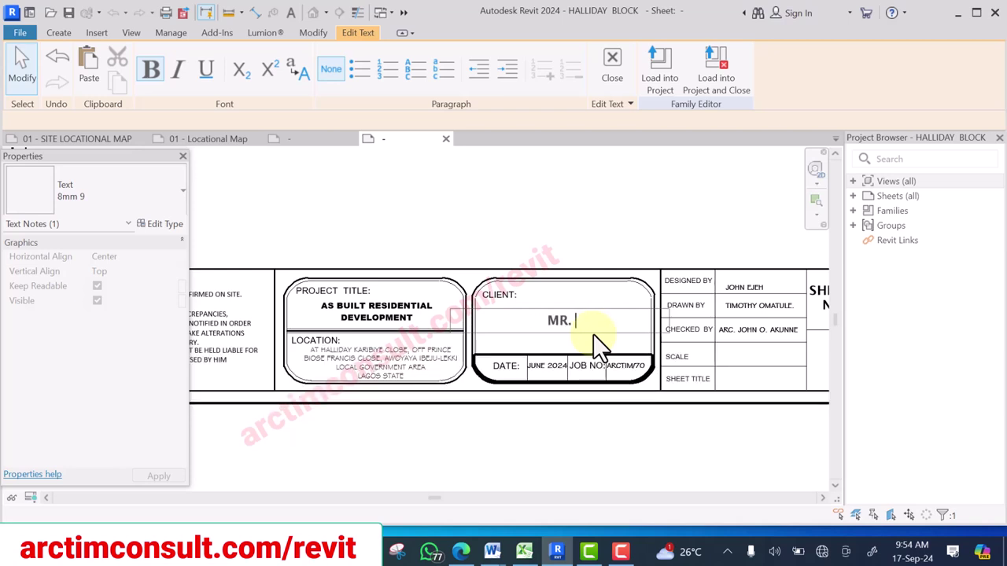
{"action": "type", "text": "Timothy"}
{"action": "key", "text": "BackSpace"}
{"action": "key", "text": "BackSpace"}
{"action": "key", "text": "BackSpace"}
{"action": "key", "text": "BackSpace"}
{"action": "key", "text": "BackSpace"}
{"action": "key", "text": "BackSpace"}
{"action": "key", "text": "BackSpace"}
{"action": "type", "text": "TIMOTHY O."}
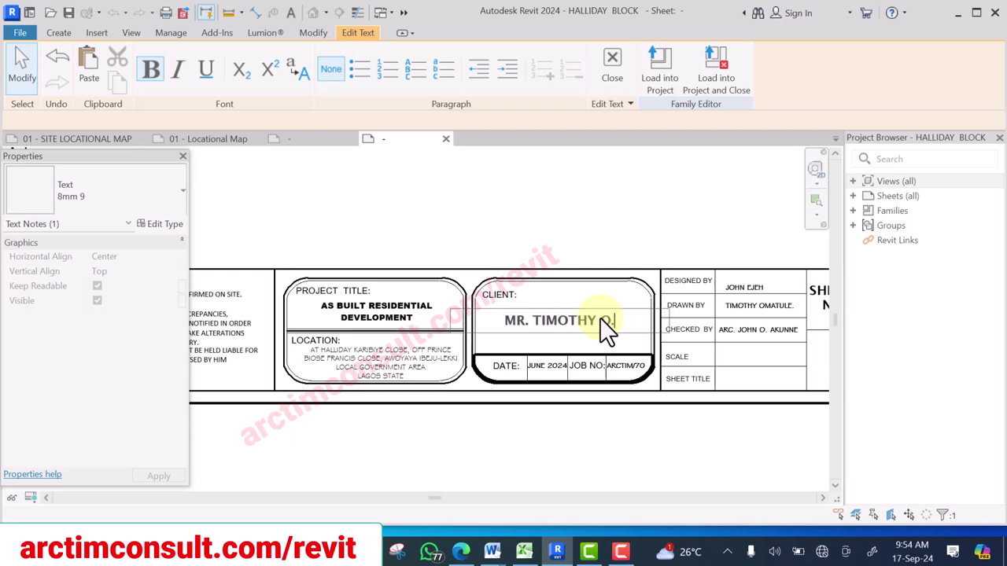
{"action": "left_click", "coordinate": [600, 222]}
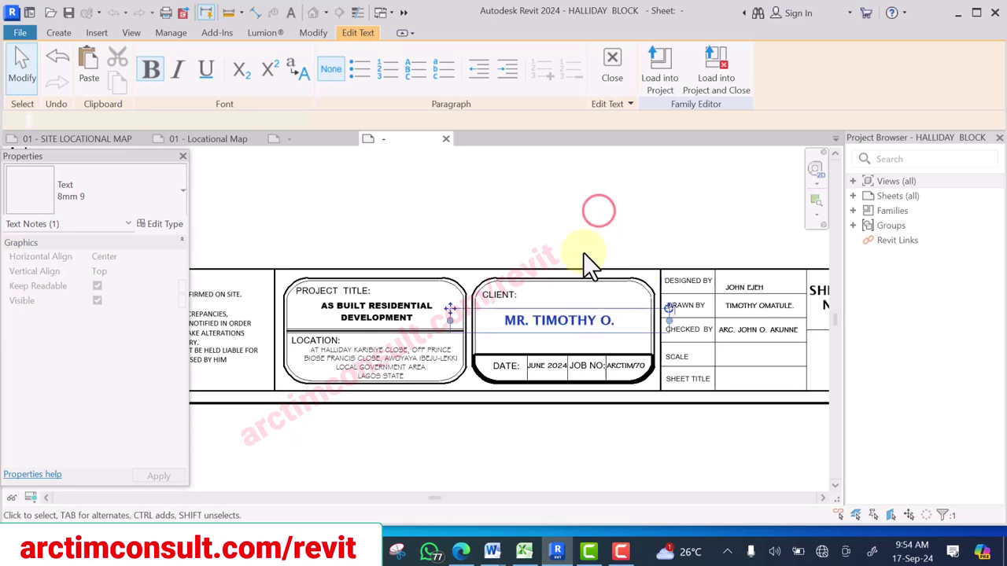
{"action": "scroll", "coordinate": [562, 311], "scroll_direction": "down", "scroll_amount": 3}
Step: Deselect the text note and zoom in to review the title block's consultant box
{"action": "left_click", "coordinate": [577, 429]}
{"action": "scroll", "coordinate": [577, 429], "scroll_direction": "up", "scroll_amount": 2}
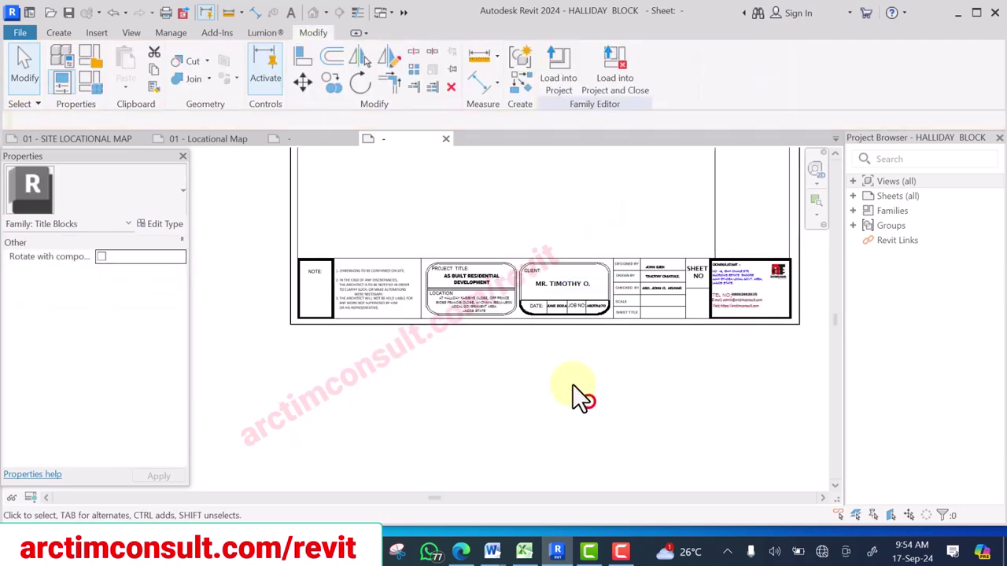
{"action": "scroll", "coordinate": [574, 285], "scroll_direction": "up", "scroll_amount": 2}
{"action": "scroll", "coordinate": [542, 401], "scroll_direction": "down", "scroll_amount": 3}
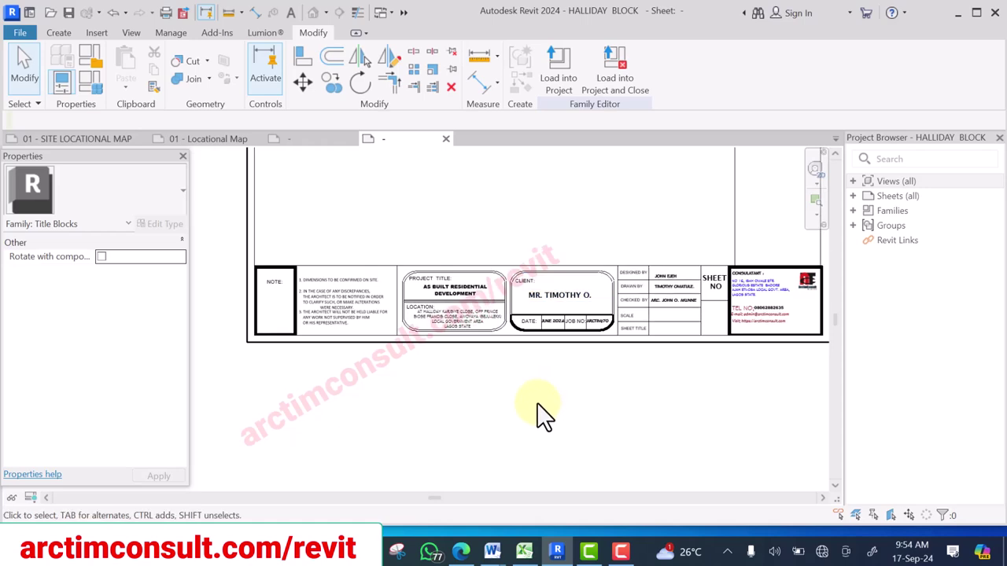
{"action": "scroll", "coordinate": [675, 346], "scroll_direction": "up", "scroll_amount": 1}
{"action": "scroll", "coordinate": [675, 346], "scroll_direction": "up", "scroll_amount": 3}
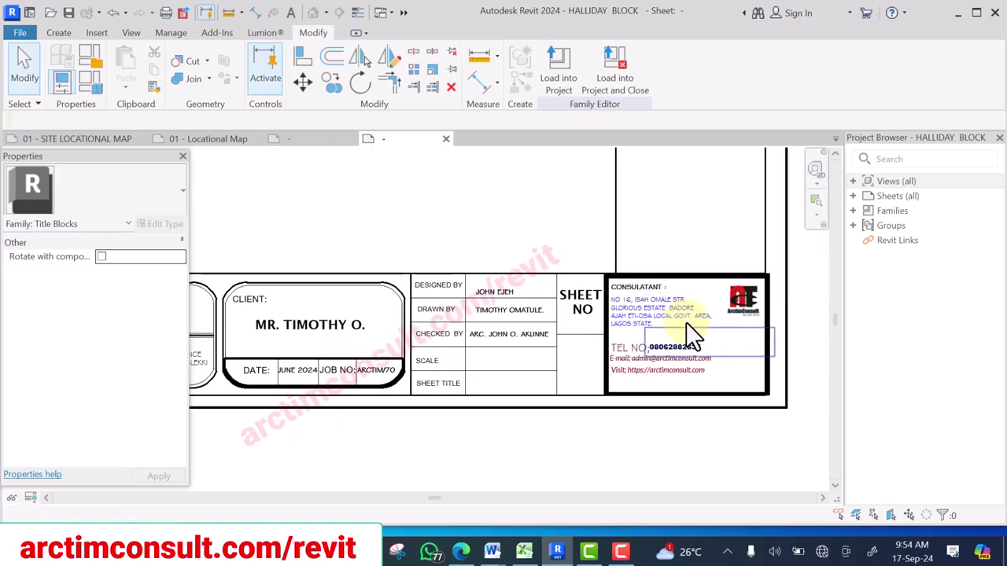
{"action": "scroll", "coordinate": [653, 323], "scroll_direction": "up", "scroll_amount": 1}
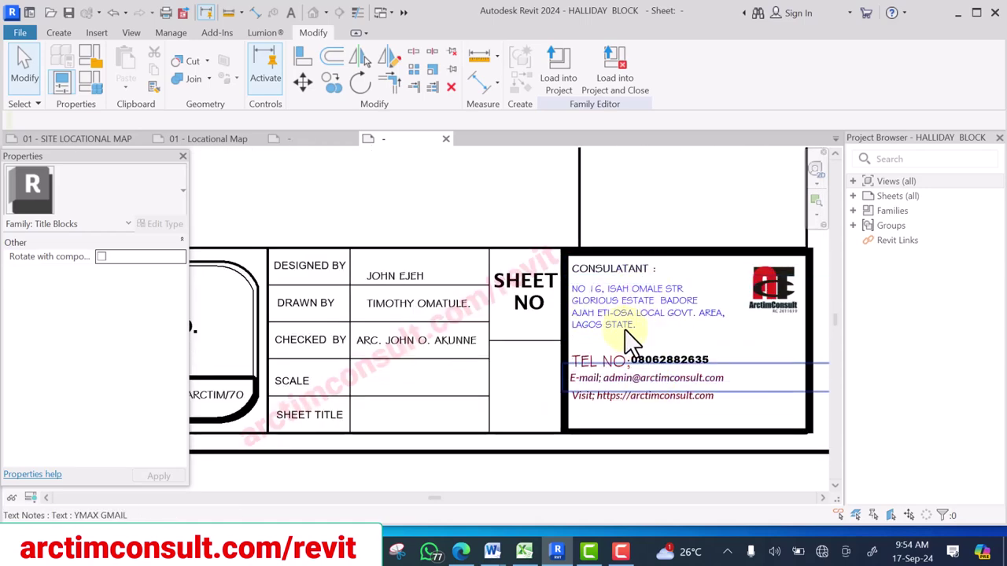
{"action": "scroll", "coordinate": [650, 321], "scroll_direction": "down", "scroll_amount": 2}
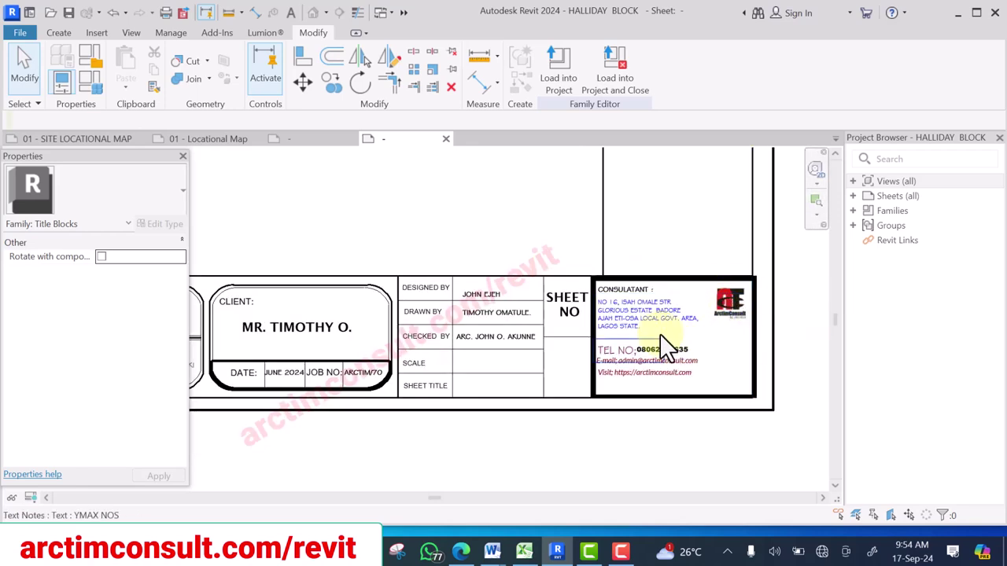
{"action": "scroll", "coordinate": [645, 330], "scroll_direction": "up", "scroll_amount": 4}
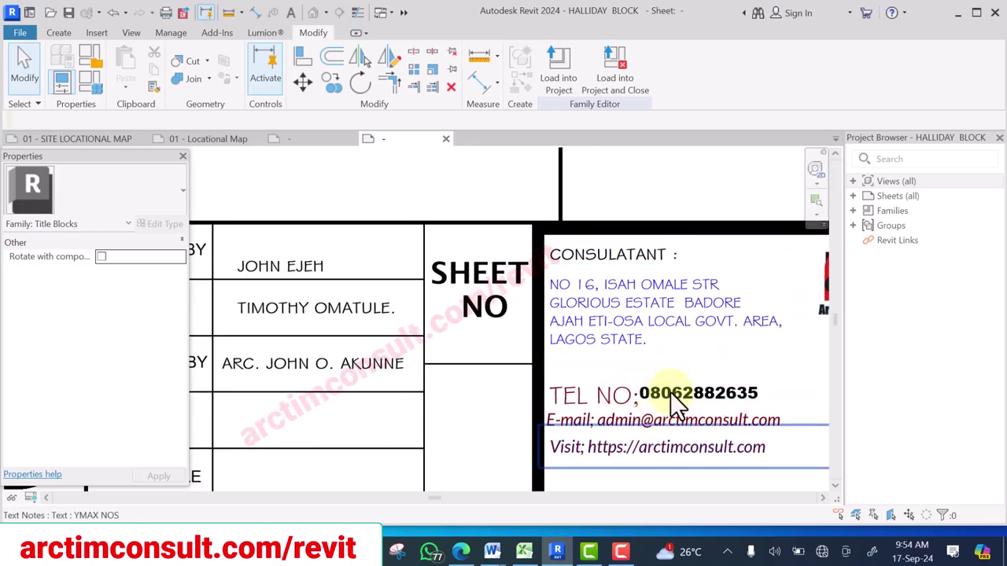
{"action": "scroll", "coordinate": [753, 341], "scroll_direction": "down", "scroll_amount": 4}
{"action": "scroll", "coordinate": [696, 315], "scroll_direction": "down", "scroll_amount": 2}
{"action": "scroll", "coordinate": [574, 366], "scroll_direction": "up", "scroll_amount": 3}
Step: Bring the whole sheet back into view and open the File menu
{"action": "middle_click_drag", "start_coordinate": [575, 377], "coordinate": [524, 461]}
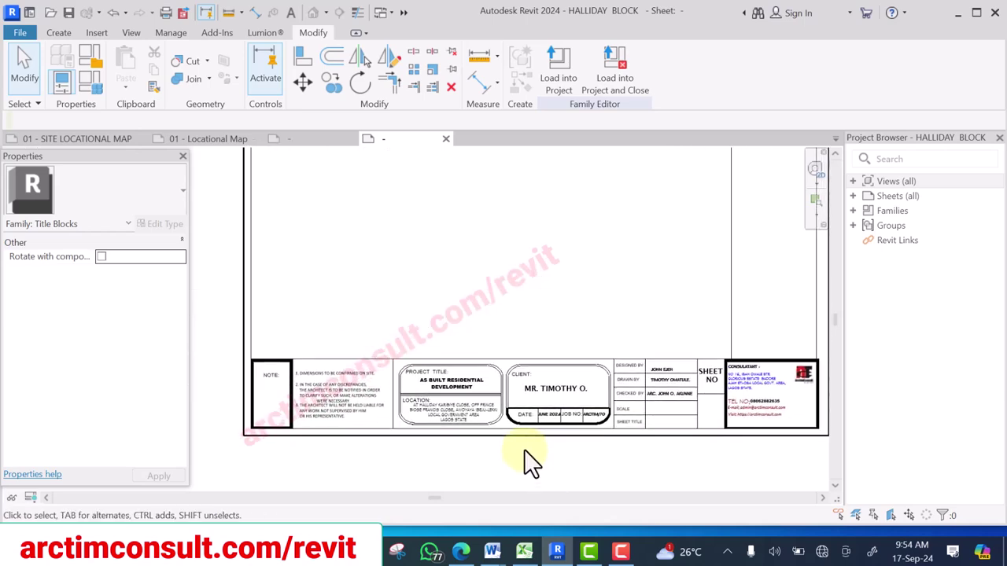
{"action": "scroll", "coordinate": [493, 306], "scroll_direction": "down", "scroll_amount": 3}
{"action": "middle_click_drag", "start_coordinate": [531, 293], "coordinate": [527, 339]}
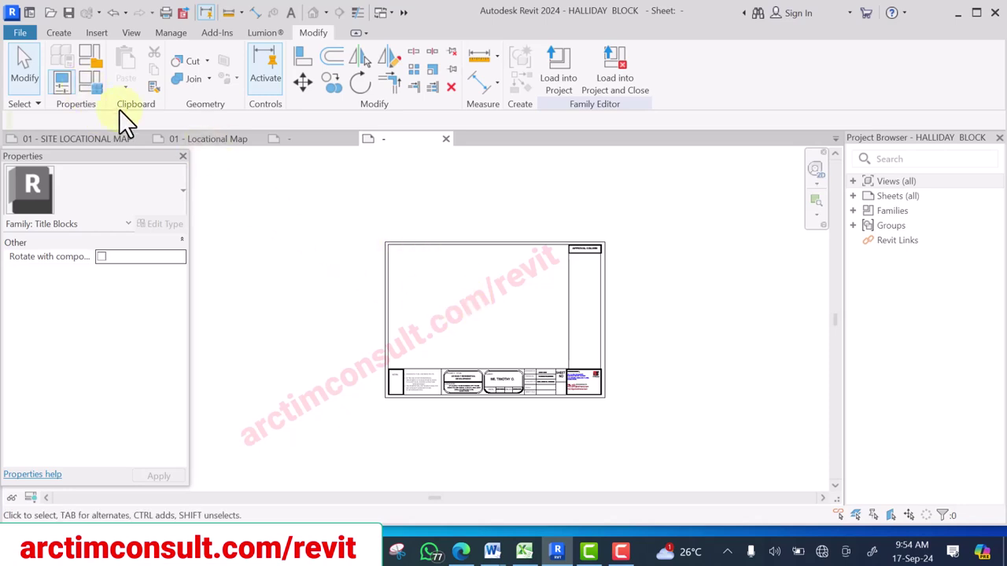
{"action": "left_click", "coordinate": [14, 33]}
Step: Save the family as 'TIMOTHY TITLE BLOCK.rfa' with unchanged save options
{"action": "left_click", "coordinate": [59, 222]}
{"action": "left_click", "coordinate": [171, 210]}
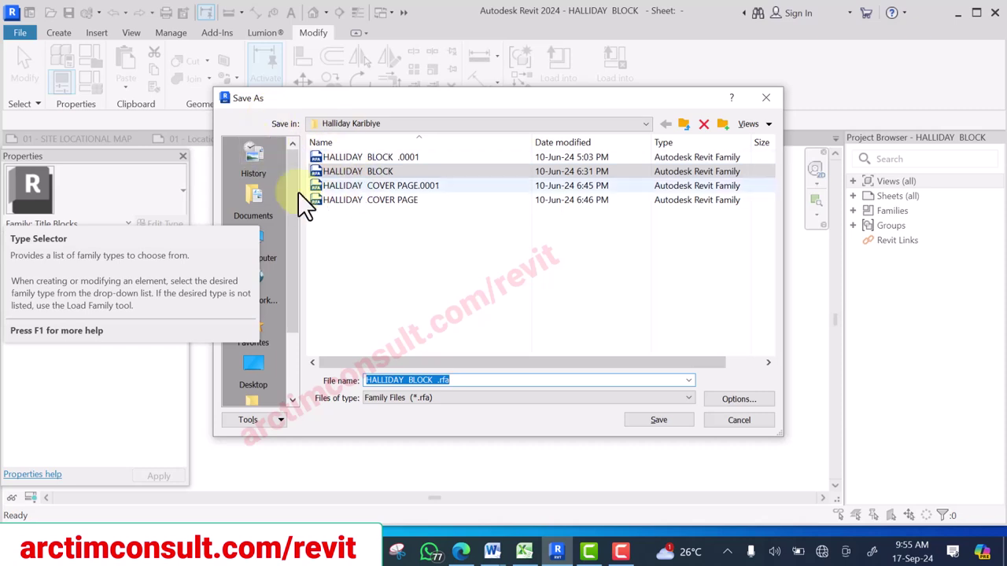
{"action": "left_click", "coordinate": [438, 380]}
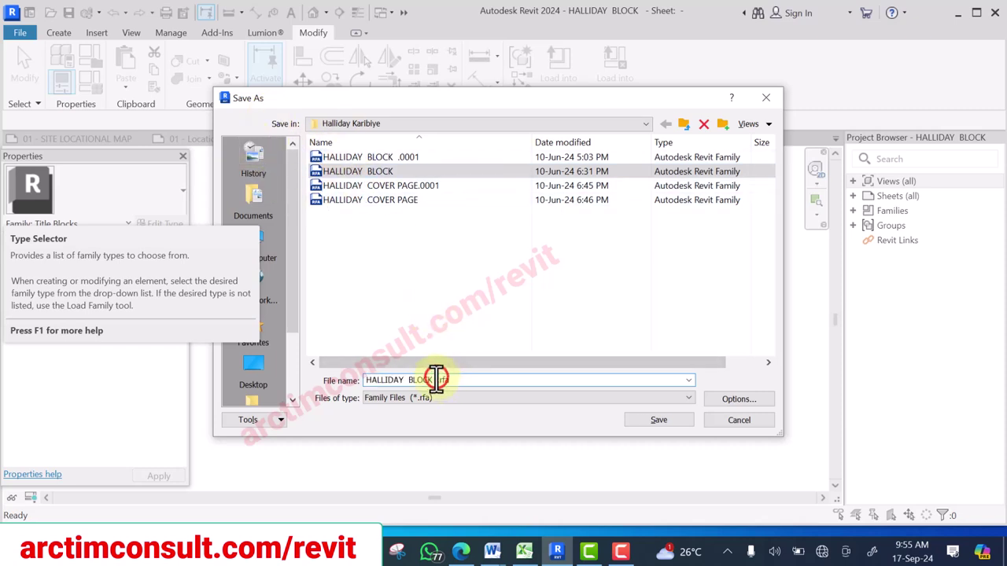
{"action": "double_click", "coordinate": [380, 380]}
{"action": "left_click_drag", "start_coordinate": [380, 380], "coordinate": [354, 380]}
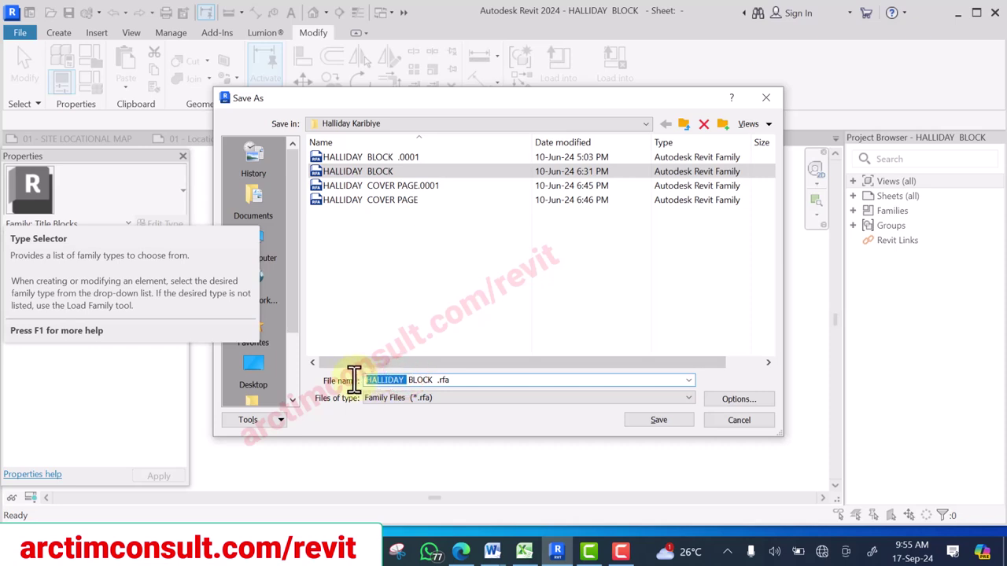
{"action": "key", "text": "BackSpace"}
{"action": "type", "text": "T"}
{"action": "type", "text": "IMOTHY"}
{"action": "type", "text": " T"}
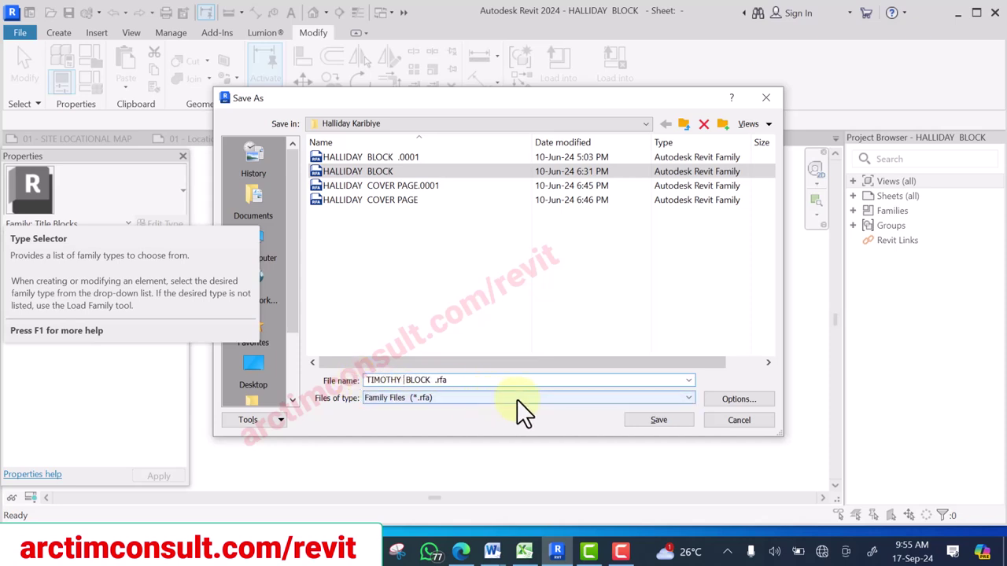
{"action": "type", "text": "ITLE"}
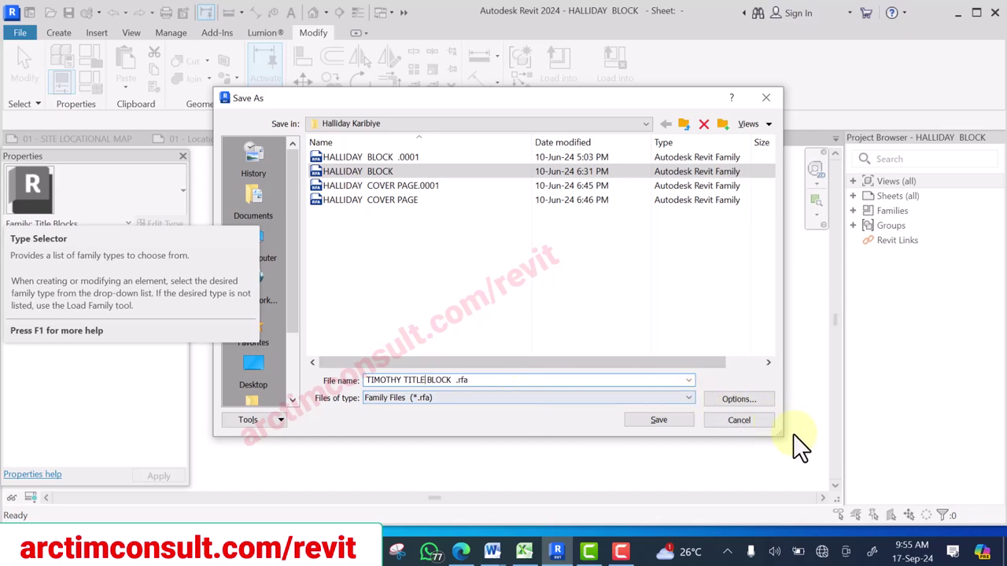
{"action": "left_click", "coordinate": [736, 399]}
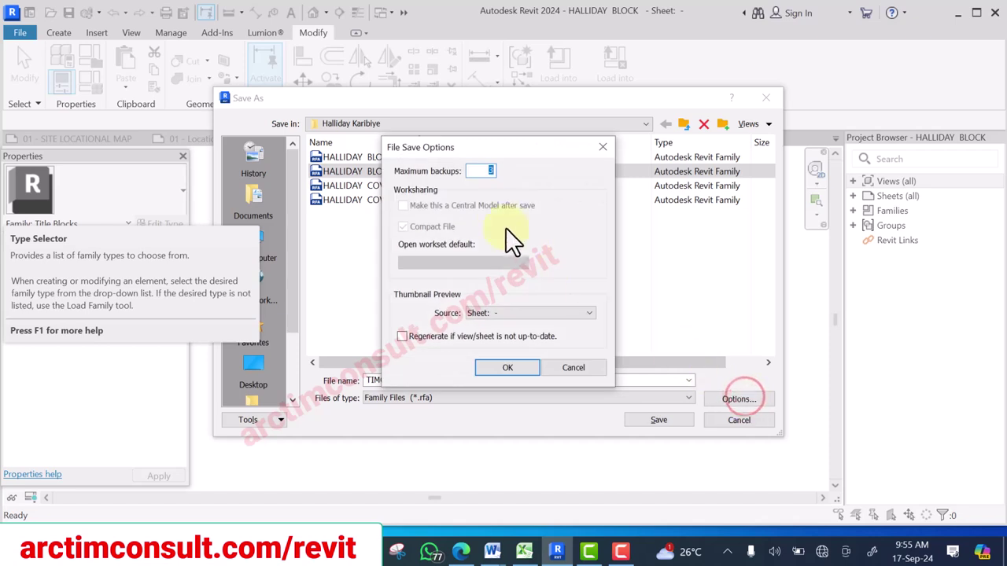
{"action": "left_click", "coordinate": [518, 370]}
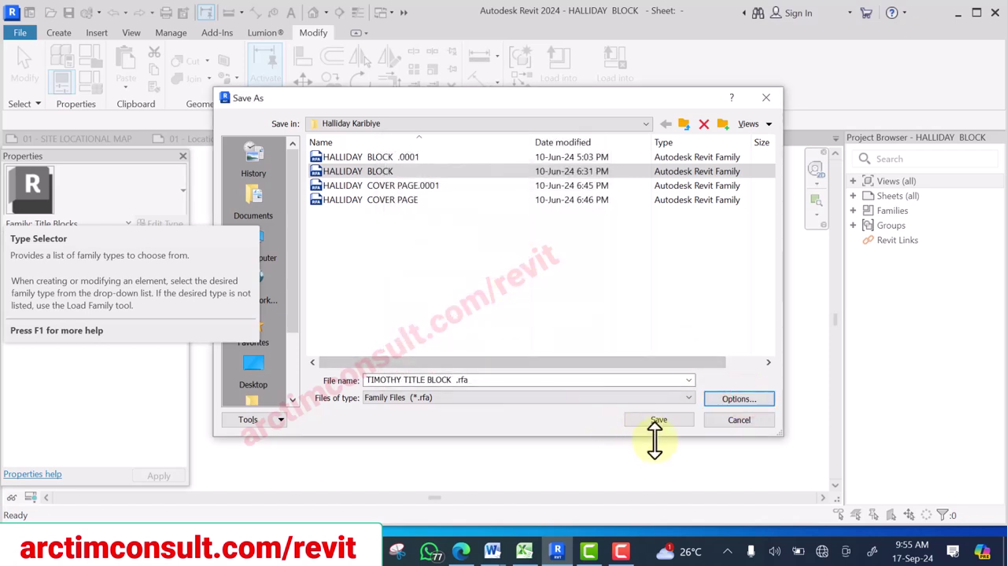
{"action": "left_click", "coordinate": [657, 420]}
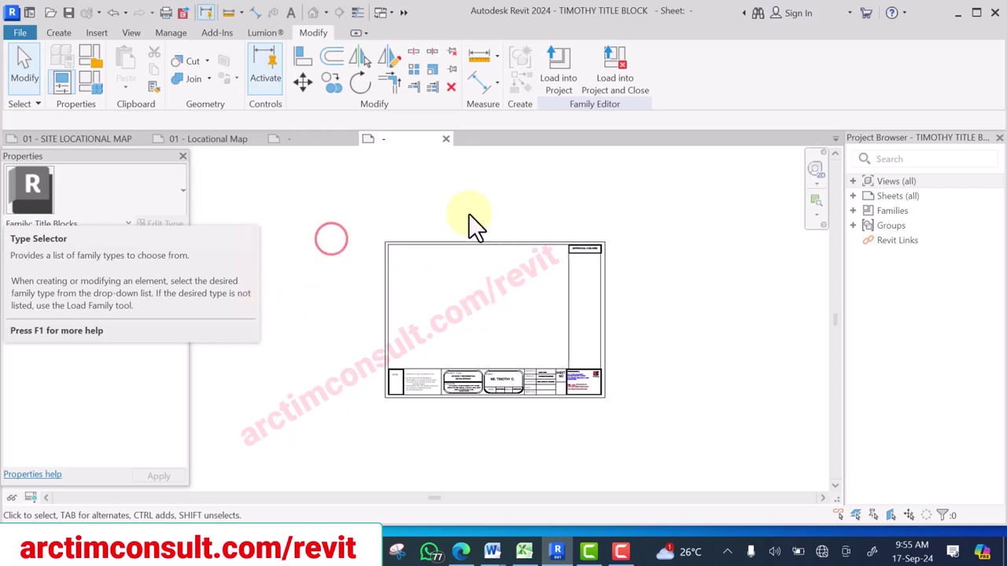
Step: Start loading the edited TIMOTHY TITLE BLOCK family into an open project
{"action": "left_click", "coordinate": [559, 68]}
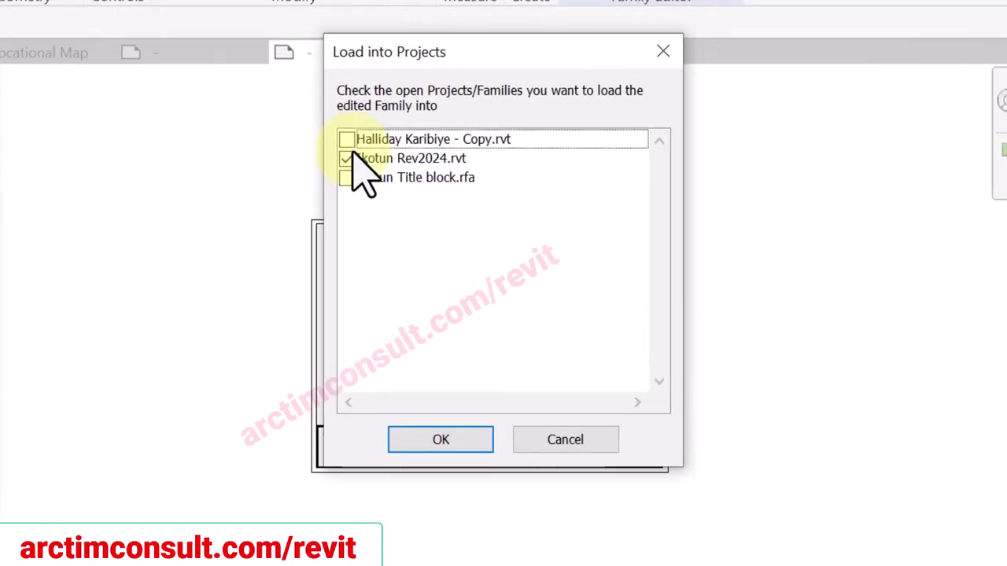
Step: Load TIMOTHY TITLE BLOCK into Ikotun Rev2024.rvt only
{"action": "left_click", "coordinate": [310, 130]}
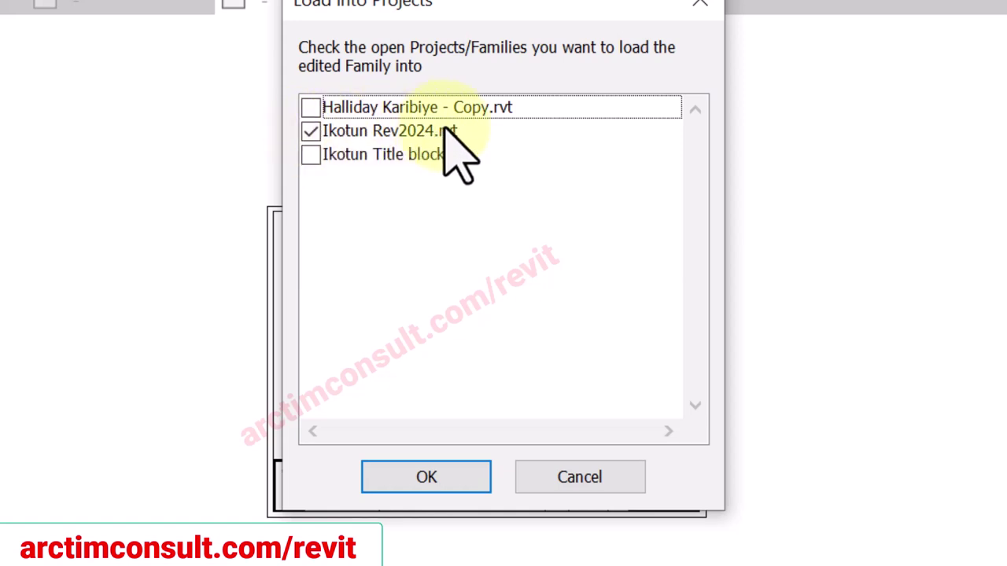
{"action": "left_click", "coordinate": [308, 132]}
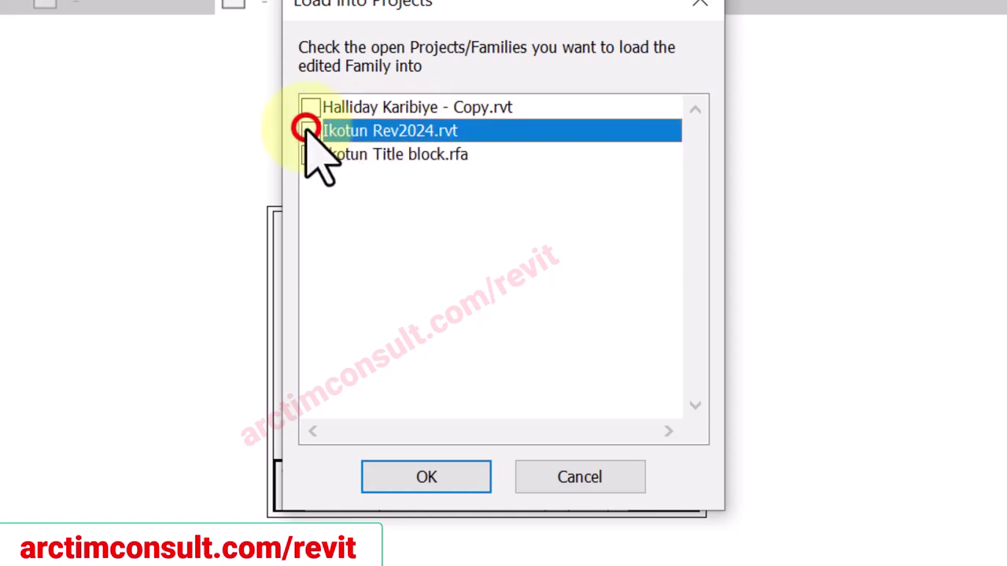
{"action": "left_click", "coordinate": [309, 133]}
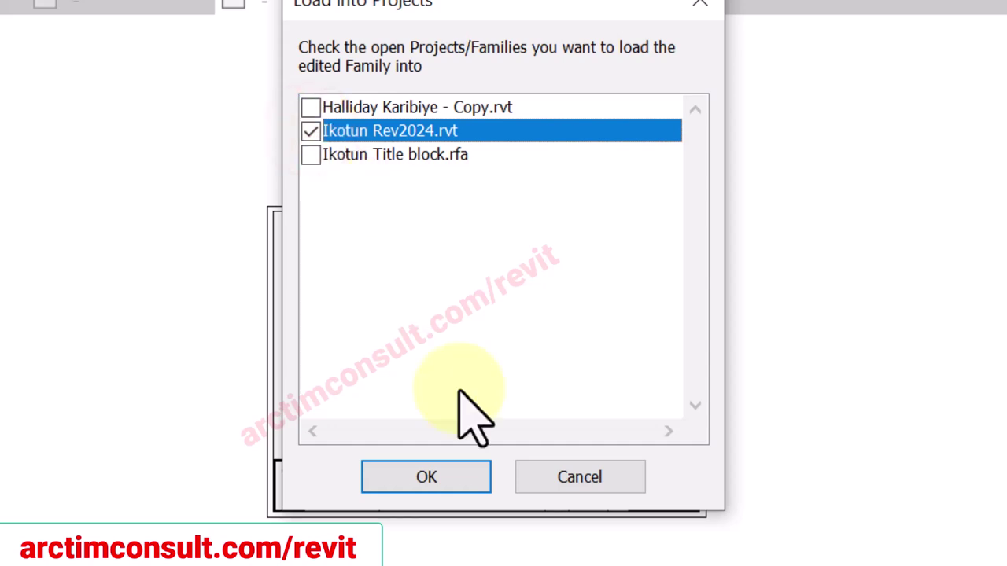
{"action": "left_click", "coordinate": [445, 483]}
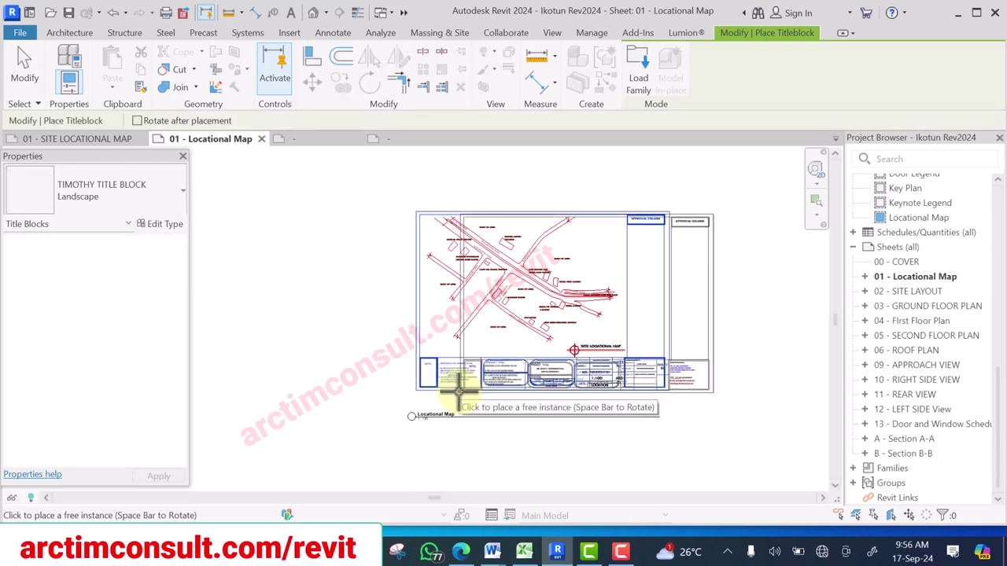
Step: Cancel title block placement and select the Locational Map sheet's existing Ikotun title block
{"action": "left_click", "coordinate": [459, 385]}
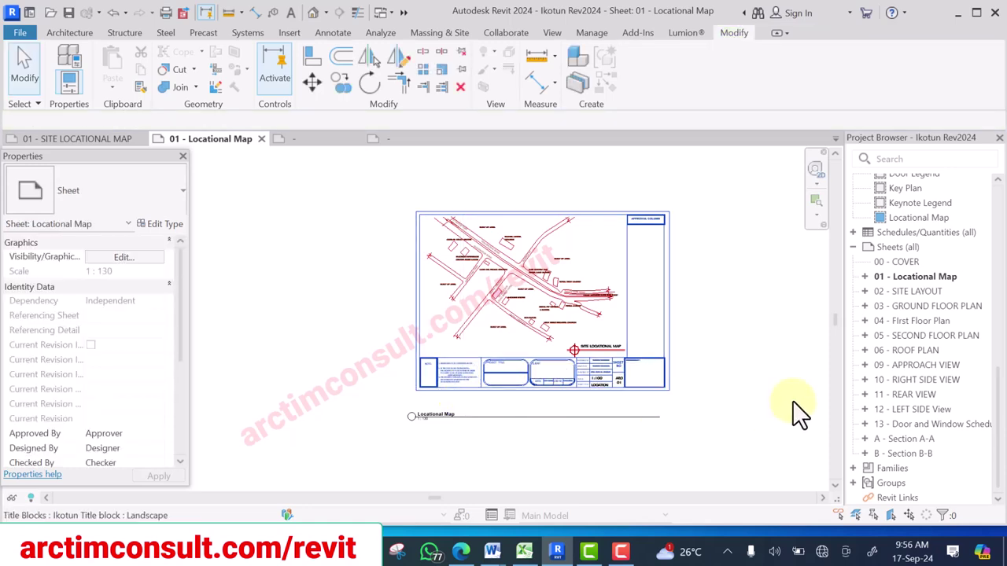
{"action": "scroll", "coordinate": [761, 385], "scroll_direction": "up", "scroll_amount": 1}
{"action": "scroll", "coordinate": [710, 360], "scroll_direction": "up", "scroll_amount": 1}
{"action": "middle_click_drag", "start_coordinate": [699, 375], "coordinate": [762, 412]}
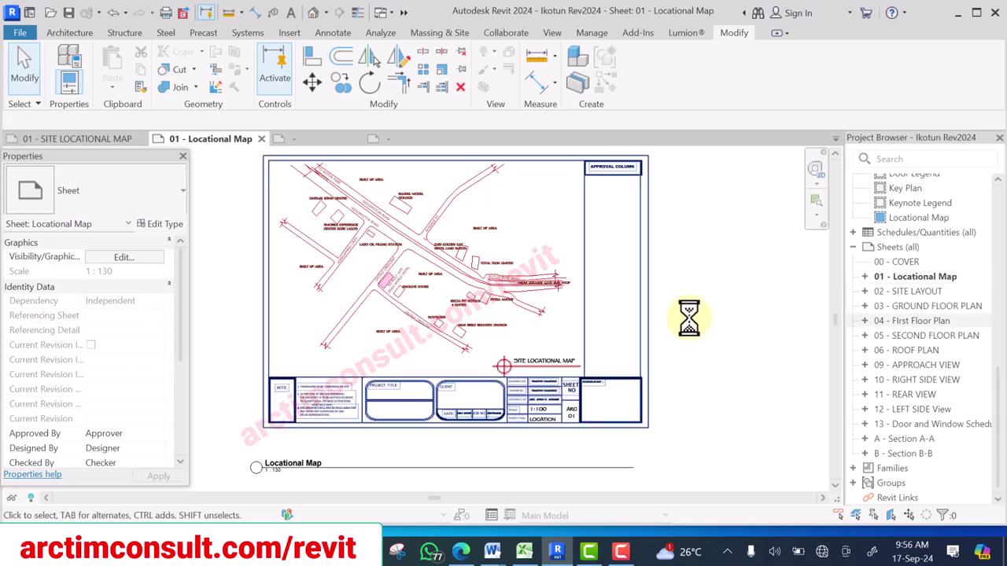
{"action": "scroll", "coordinate": [639, 357], "scroll_direction": "down", "scroll_amount": 3}
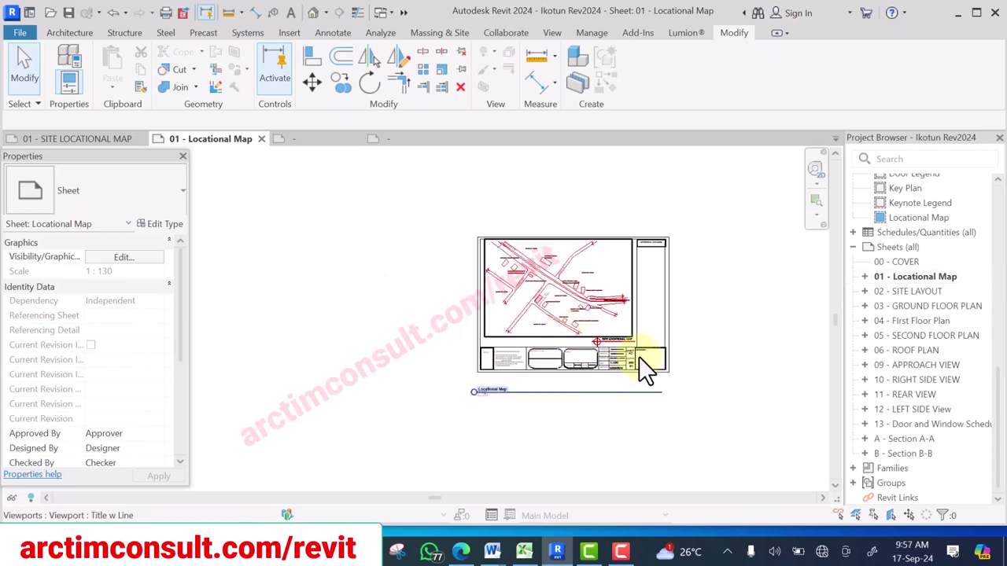
{"action": "scroll", "coordinate": [703, 354], "scroll_direction": "up", "scroll_amount": 1}
{"action": "scroll", "coordinate": [649, 351], "scroll_direction": "up", "scroll_amount": 3}
{"action": "scroll", "coordinate": [658, 333], "scroll_direction": "down", "scroll_amount": 3}
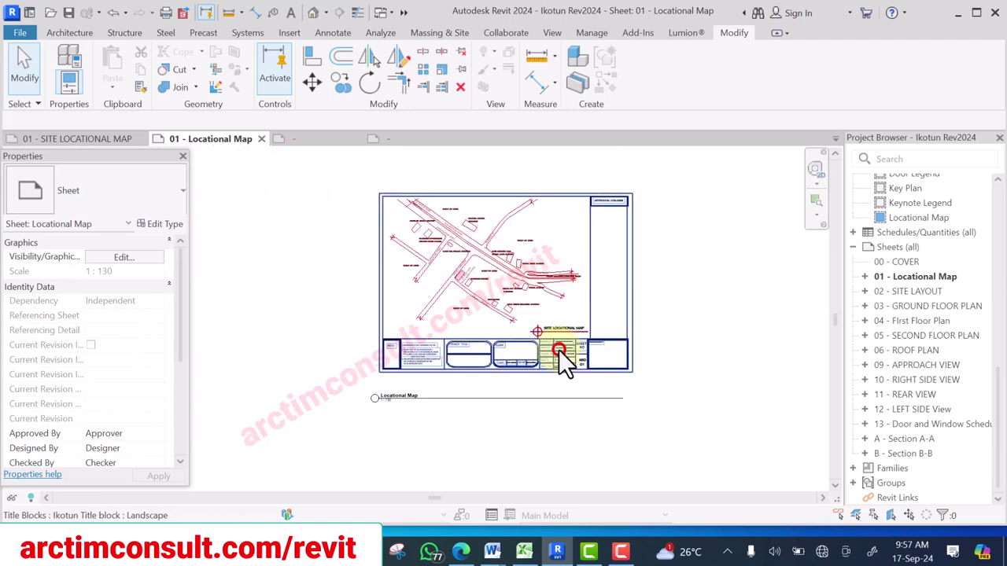
{"action": "left_click", "coordinate": [563, 362]}
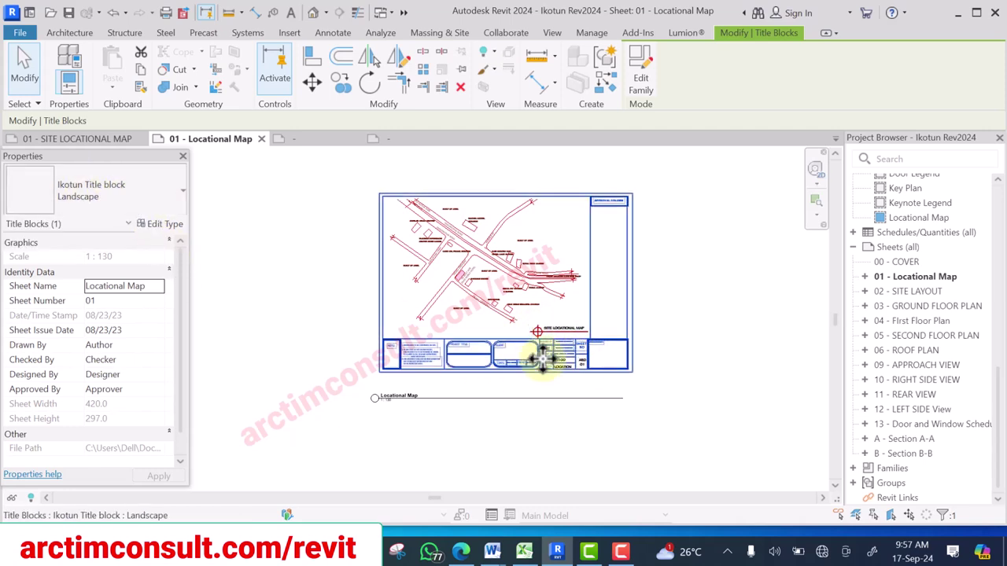
Step: Select all 13 Ikotun title blocks in the entire project and list the available title block types
{"action": "right_click", "coordinate": [545, 358]}
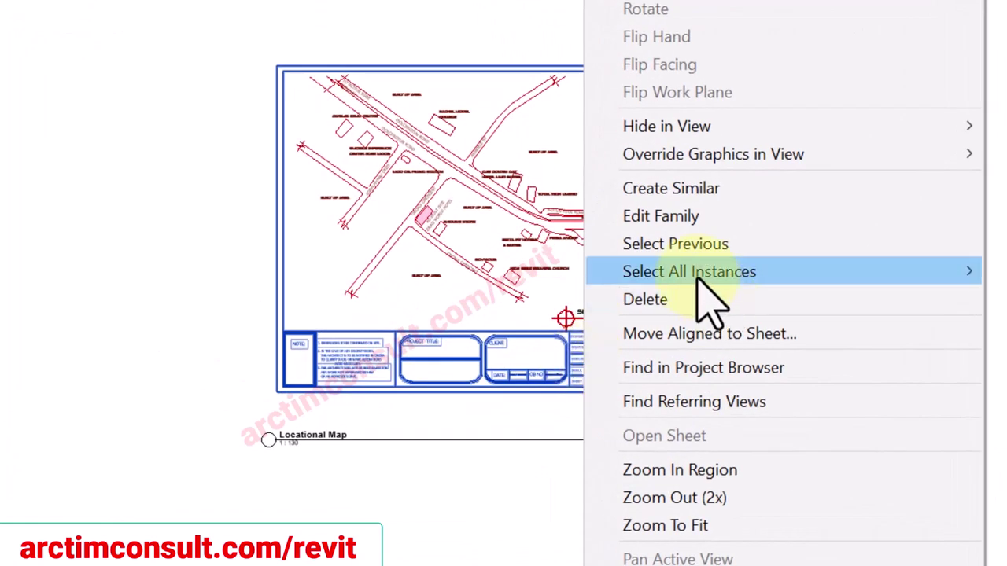
{"action": "mouse_move", "coordinate": [929, 267]}
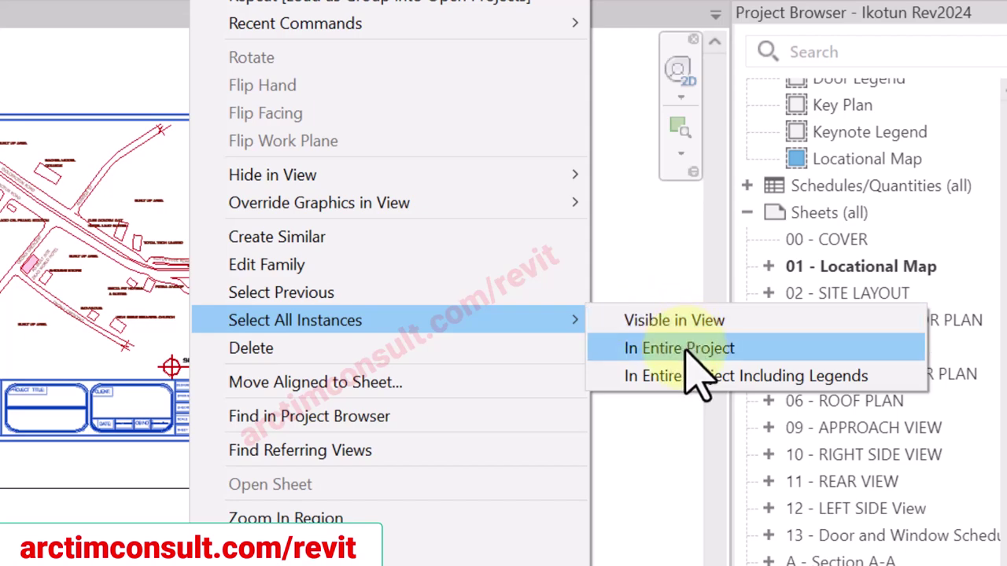
{"action": "left_click", "coordinate": [686, 349]}
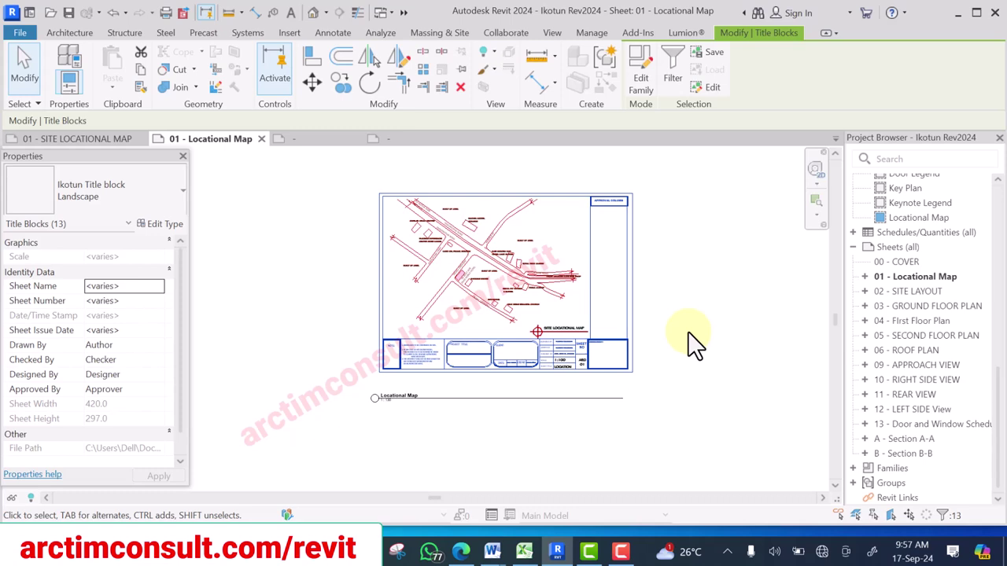
{"action": "left_click", "coordinate": [90, 191]}
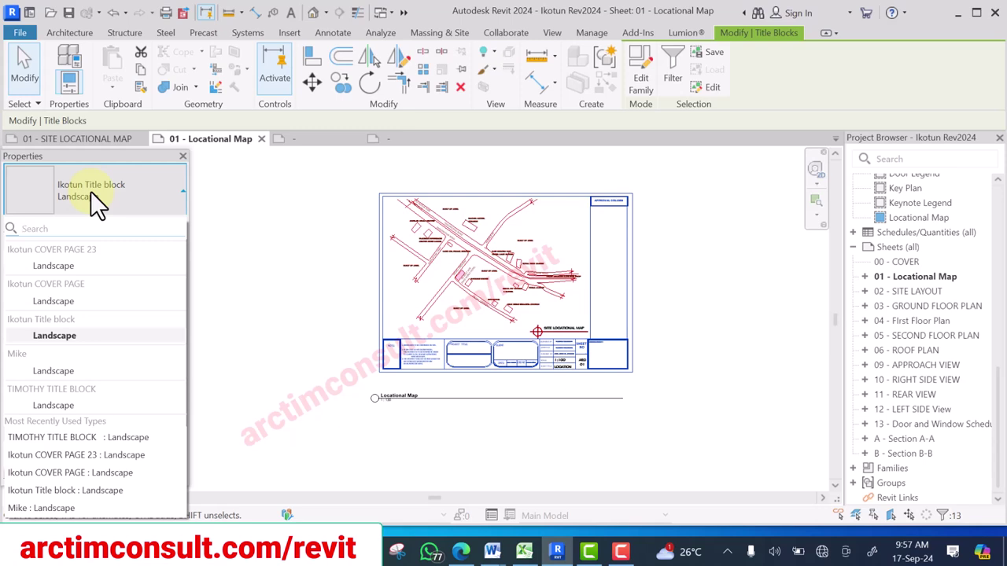
Step: Switch the selected title blocks to TIMOTHY TITLE BLOCK Landscape and open sheet 03 - GROUND FLOOR PLAN
{"action": "left_click", "coordinate": [51, 405]}
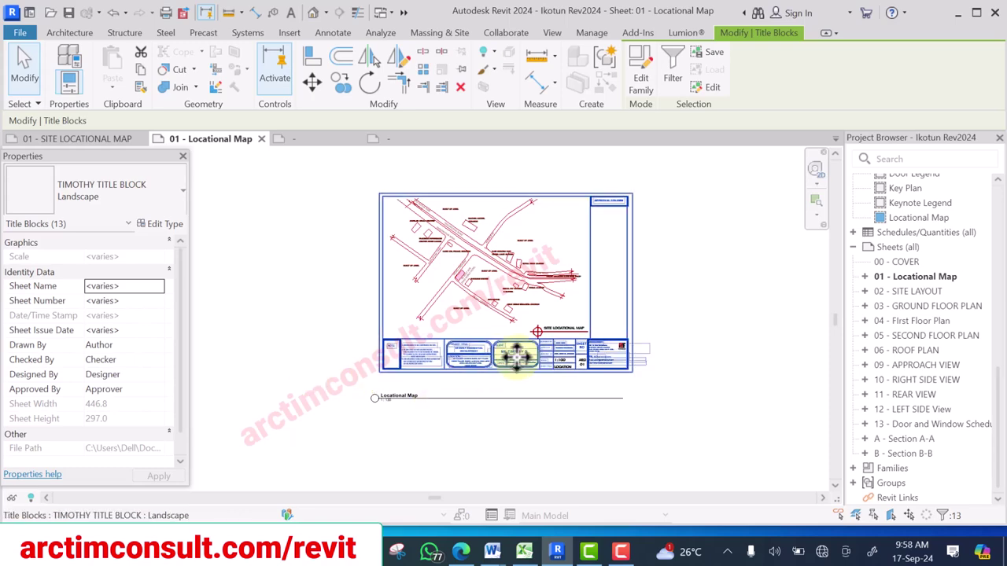
{"action": "scroll", "coordinate": [496, 366], "scroll_direction": "up", "scroll_amount": 5}
{"action": "scroll", "coordinate": [488, 362], "scroll_direction": "up", "scroll_amount": 2}
{"action": "scroll", "coordinate": [445, 376], "scroll_direction": "down", "scroll_amount": 5}
{"action": "scroll", "coordinate": [448, 380], "scroll_direction": "down", "scroll_amount": 3}
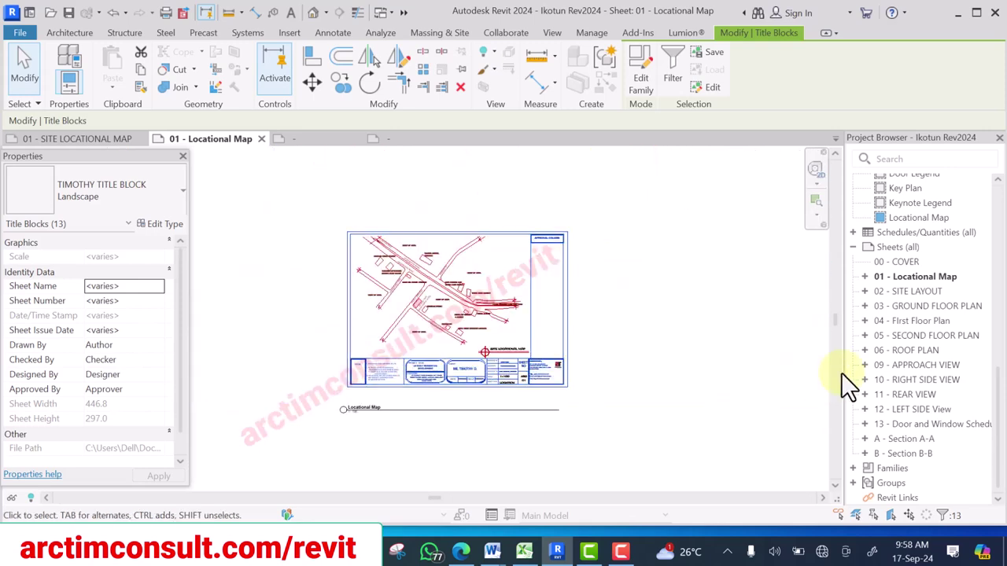
{"action": "left_click", "coordinate": [915, 305]}
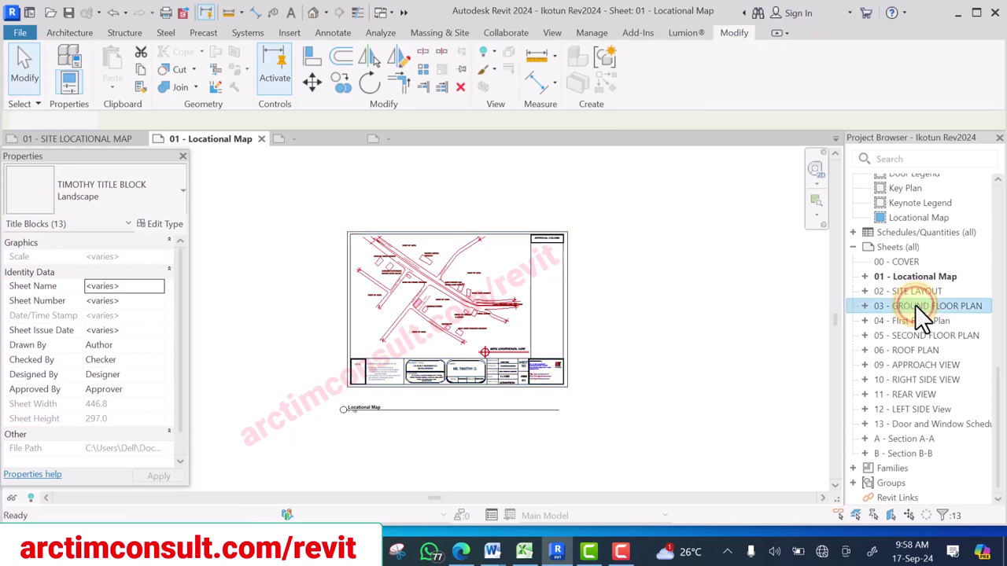
{"action": "double_click", "coordinate": [915, 305]}
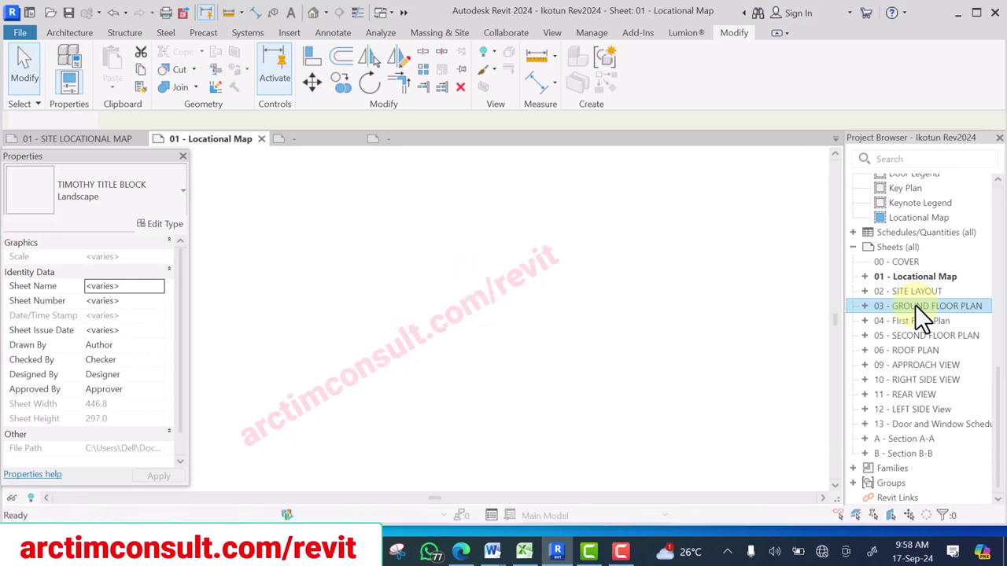
Step: Inspect the TIMOTHY title block on 03 - GROUND FLOOR PLAN, then deselect it and bring the plan into view
{"action": "left_click", "coordinate": [608, 368]}
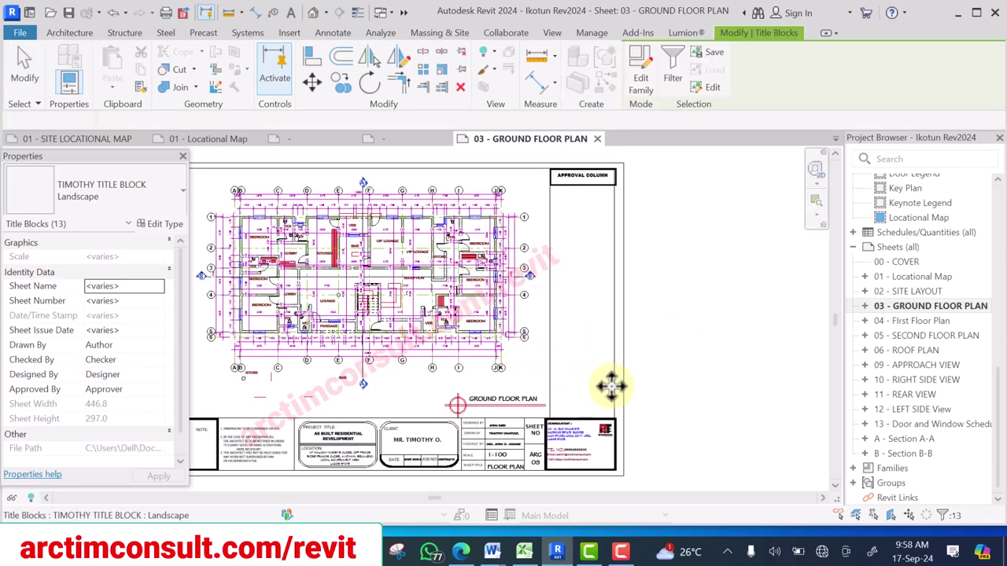
{"action": "scroll", "coordinate": [402, 464], "scroll_direction": "down", "scroll_amount": 2}
{"action": "scroll", "coordinate": [429, 443], "scroll_direction": "up", "scroll_amount": 5}
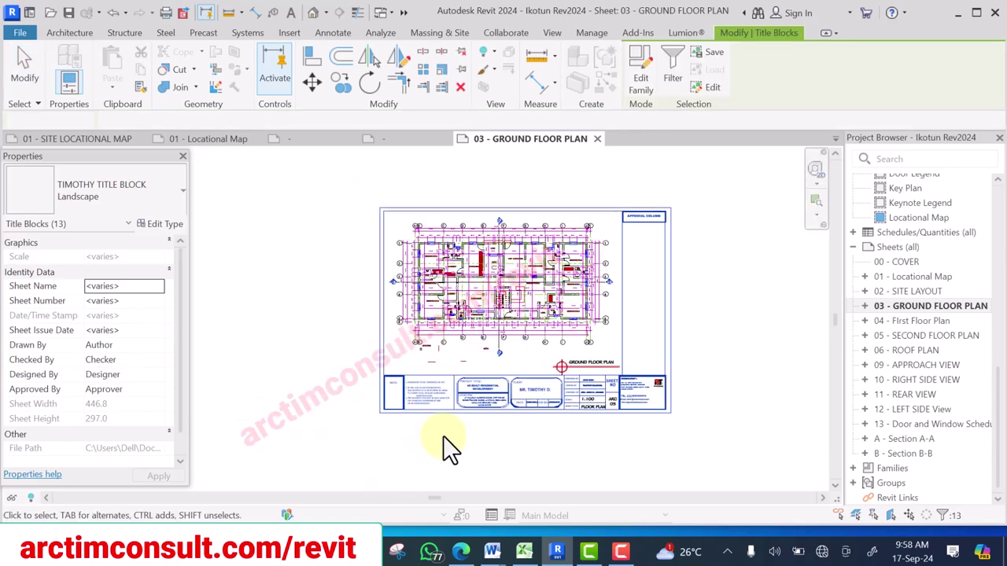
{"action": "scroll", "coordinate": [348, 439], "scroll_direction": "down", "scroll_amount": 4}
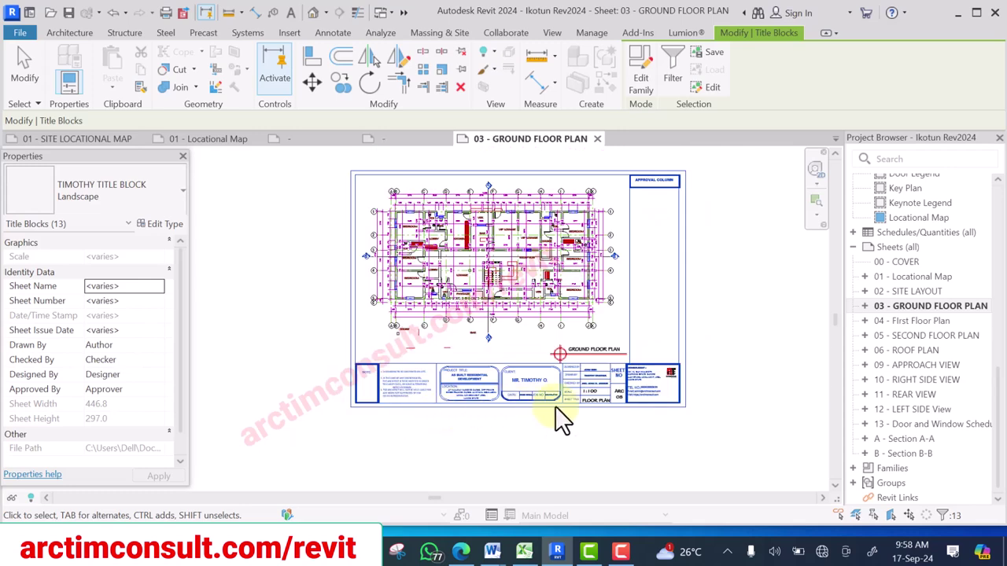
{"action": "scroll", "coordinate": [558, 416], "scroll_direction": "down", "scroll_amount": 1}
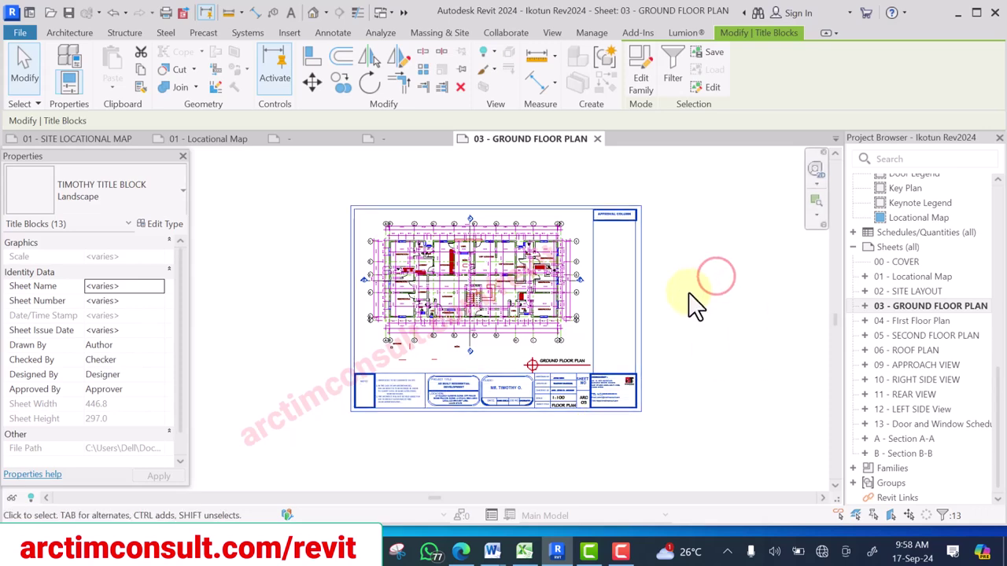
{"action": "scroll", "coordinate": [684, 416], "scroll_direction": "up", "scroll_amount": 2}
{"action": "left_click", "coordinate": [666, 385]}
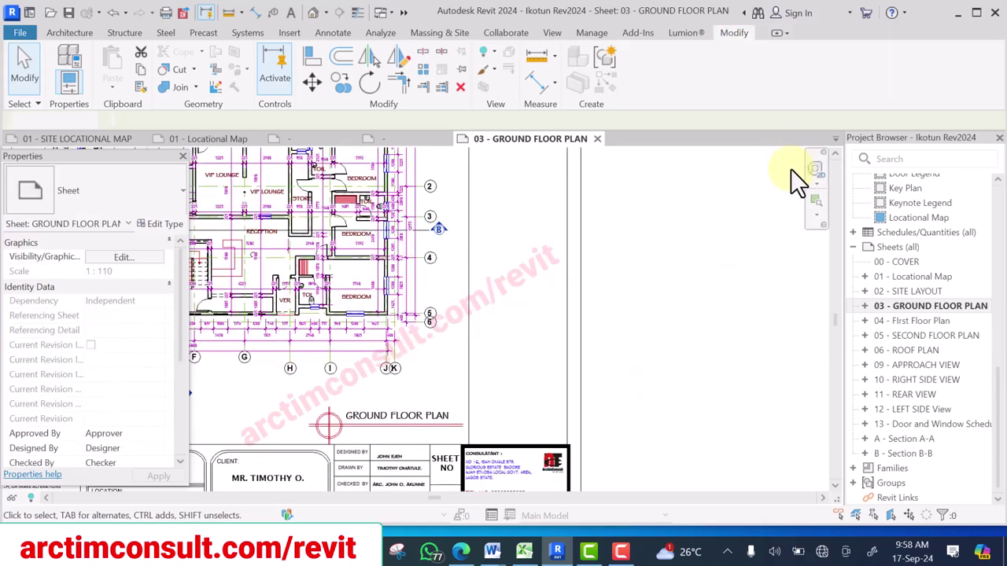
{"action": "scroll", "coordinate": [473, 394], "scroll_direction": "down", "scroll_amount": 2}
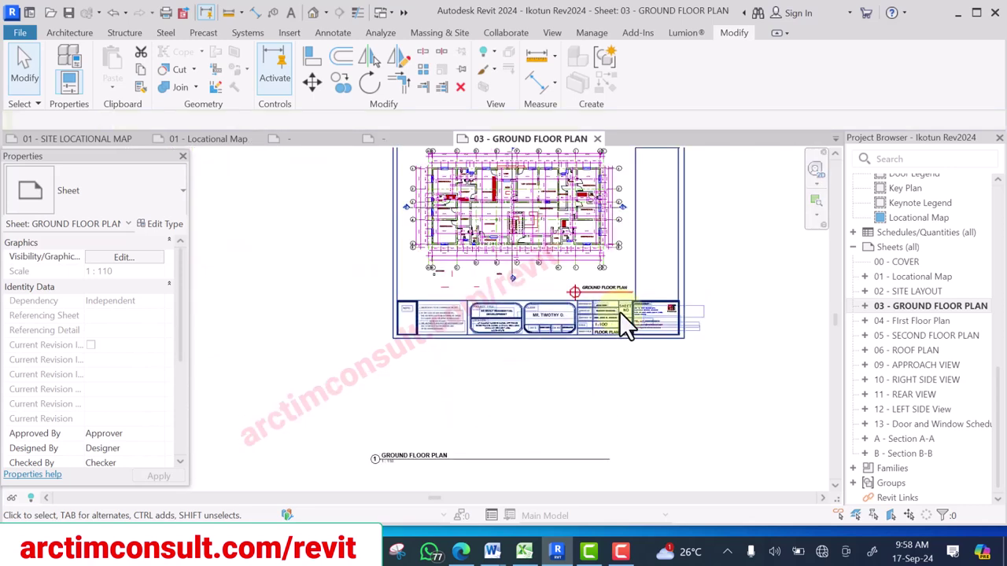
{"action": "scroll", "coordinate": [637, 352], "scroll_direction": "up", "scroll_amount": 4}
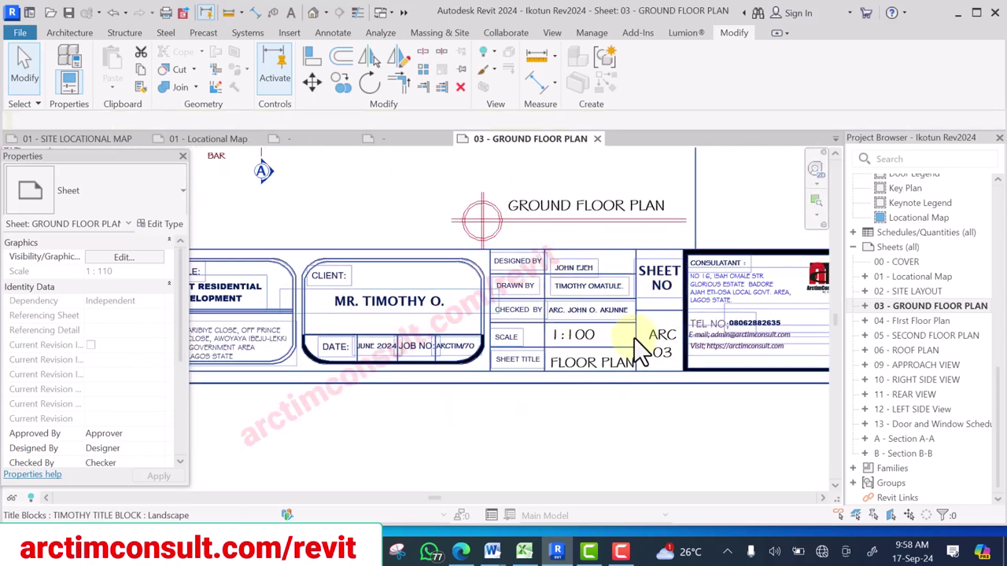
{"action": "scroll", "coordinate": [646, 367], "scroll_direction": "down", "scroll_amount": 2}
{"action": "scroll", "coordinate": [692, 330], "scroll_direction": "down", "scroll_amount": 1}
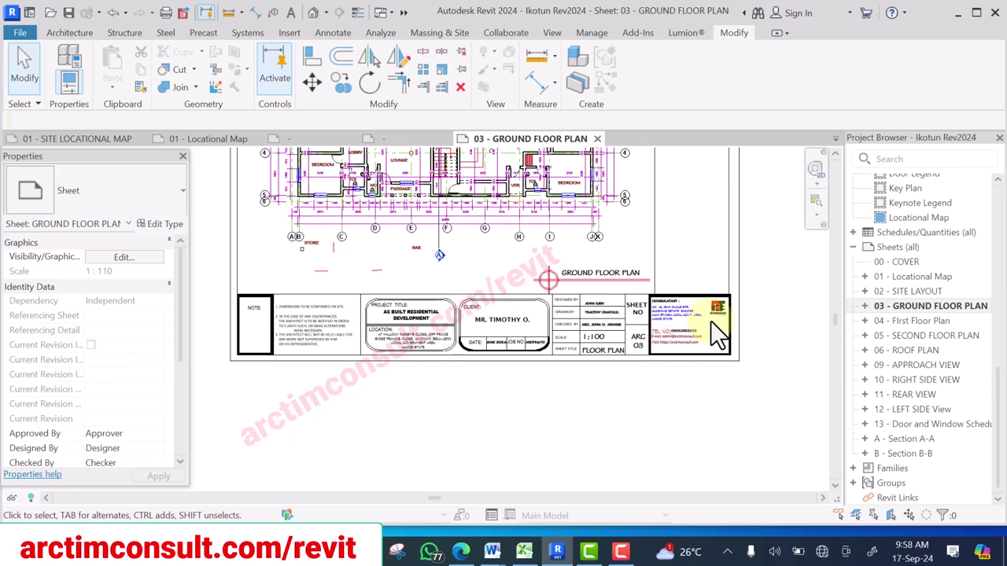
{"action": "middle_click_drag", "start_coordinate": [753, 288], "coordinate": [724, 349]}
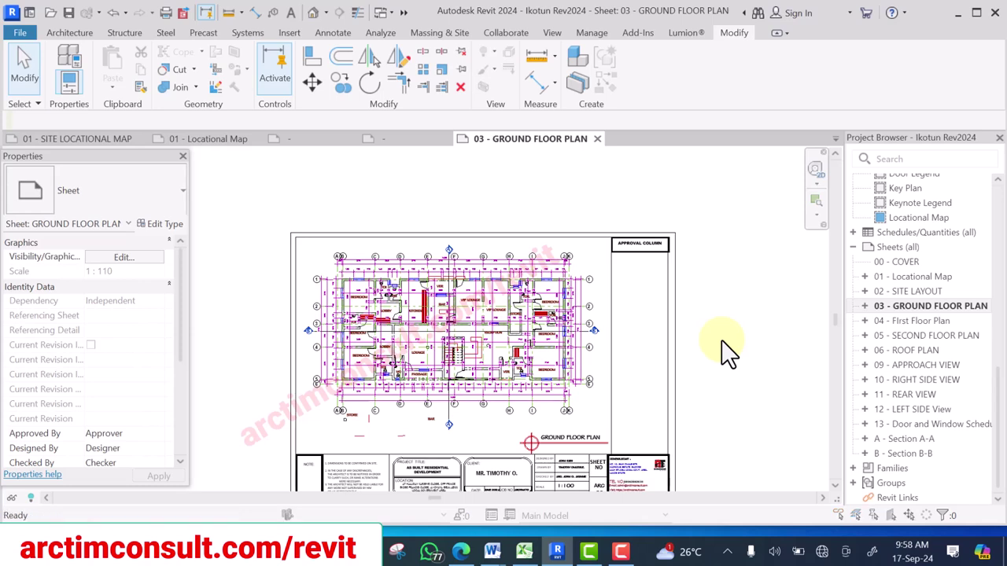
Step: Print to Adobe PDF, covering selected views/sheets combined into a single file
{"action": "key", "text": "ctrl+p"}
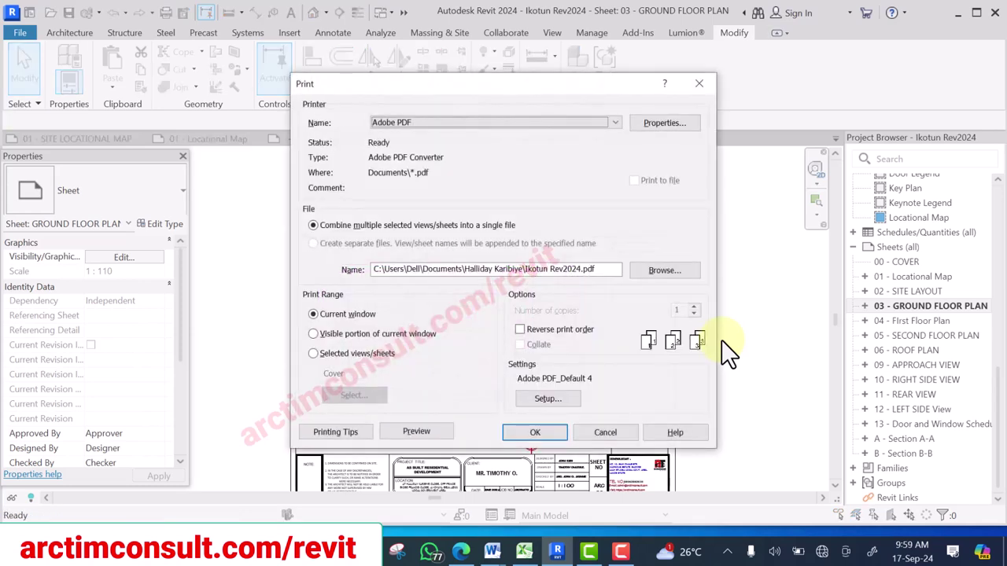
{"action": "left_click", "coordinate": [413, 124]}
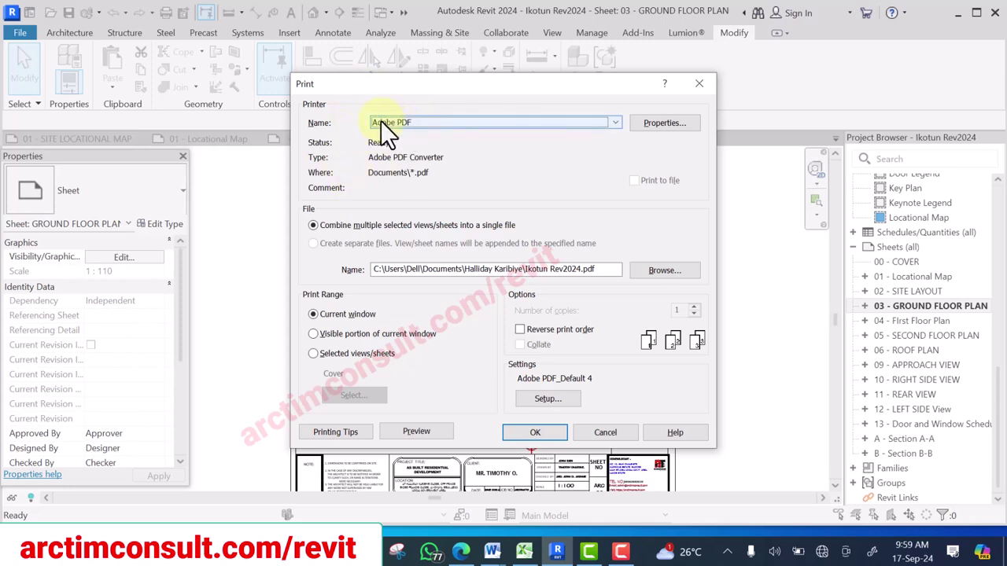
{"action": "left_click", "coordinate": [584, 119]}
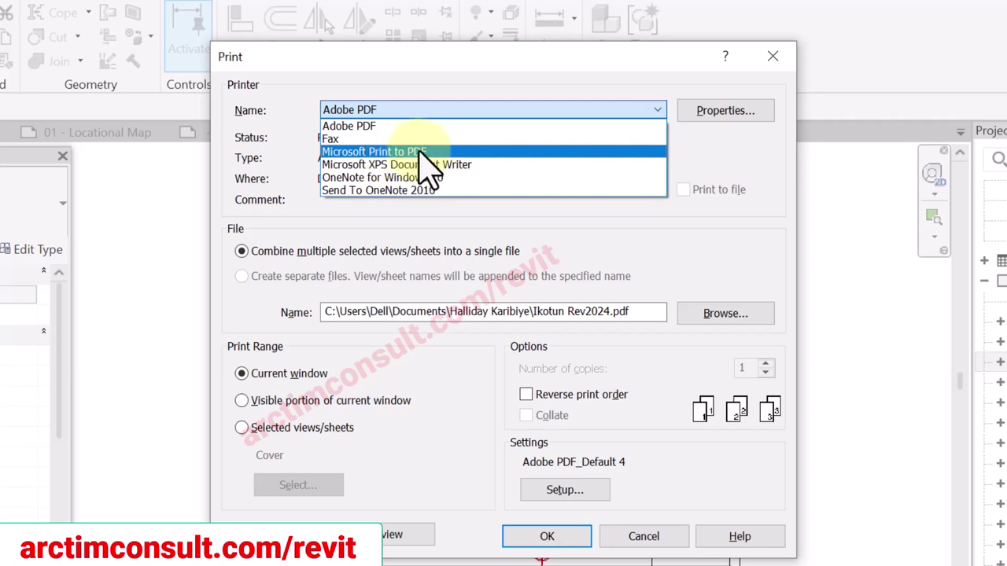
{"action": "left_click", "coordinate": [376, 125]}
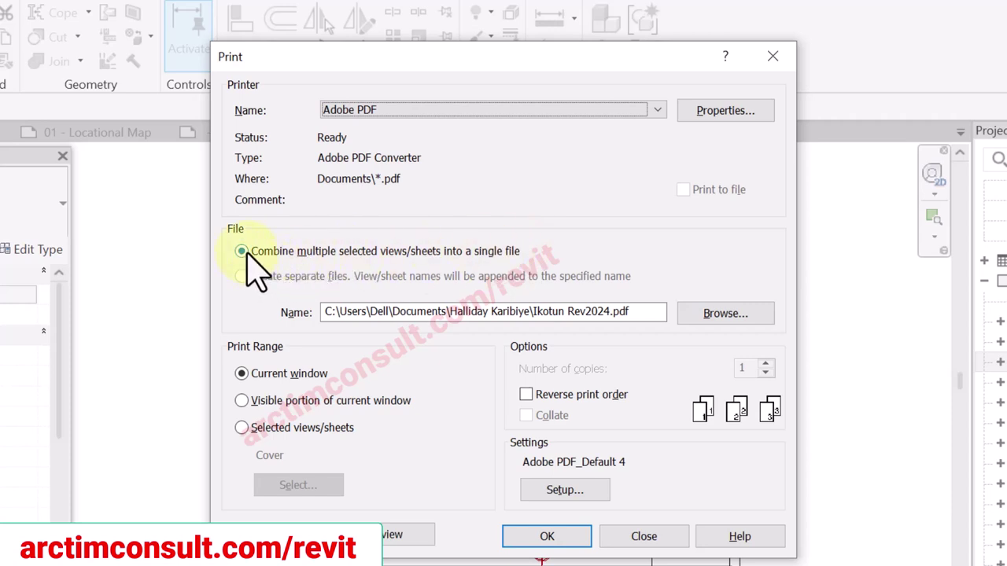
{"action": "left_click", "coordinate": [242, 427]}
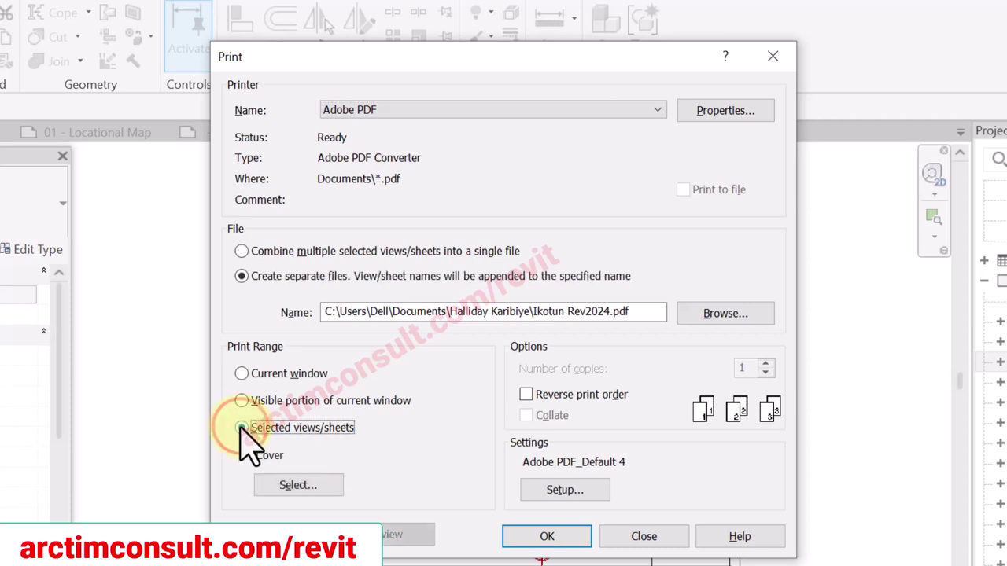
{"action": "left_click", "coordinate": [243, 251]}
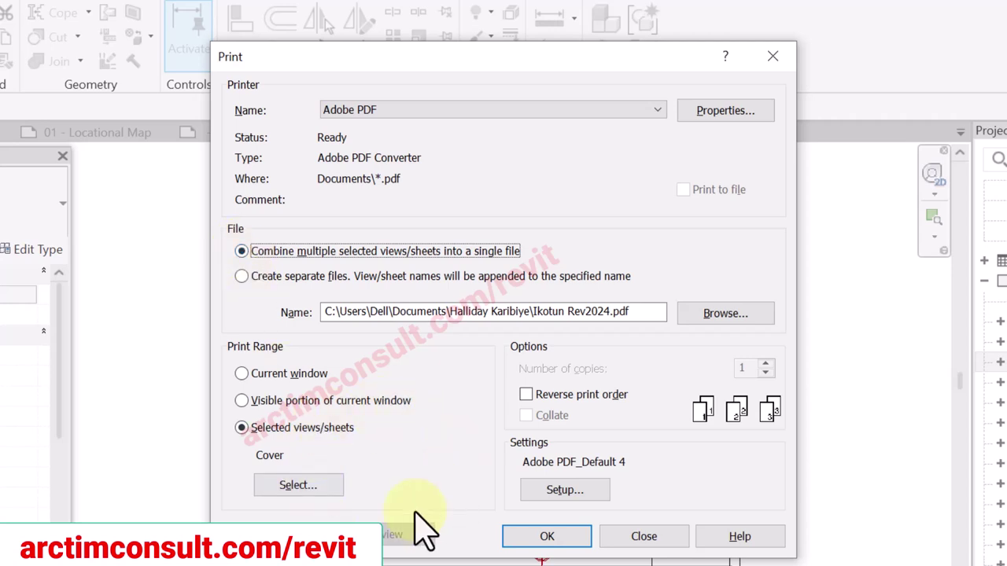
{"action": "left_click", "coordinate": [566, 485]}
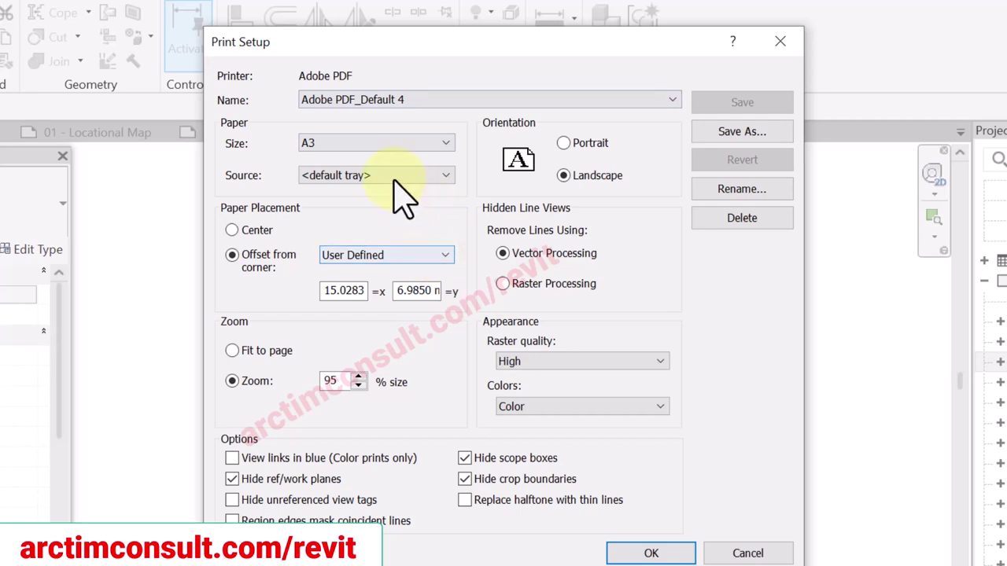
Step: Keep A3 paper and the user-defined corner offset in Print Setup
{"action": "left_click", "coordinate": [398, 141]}
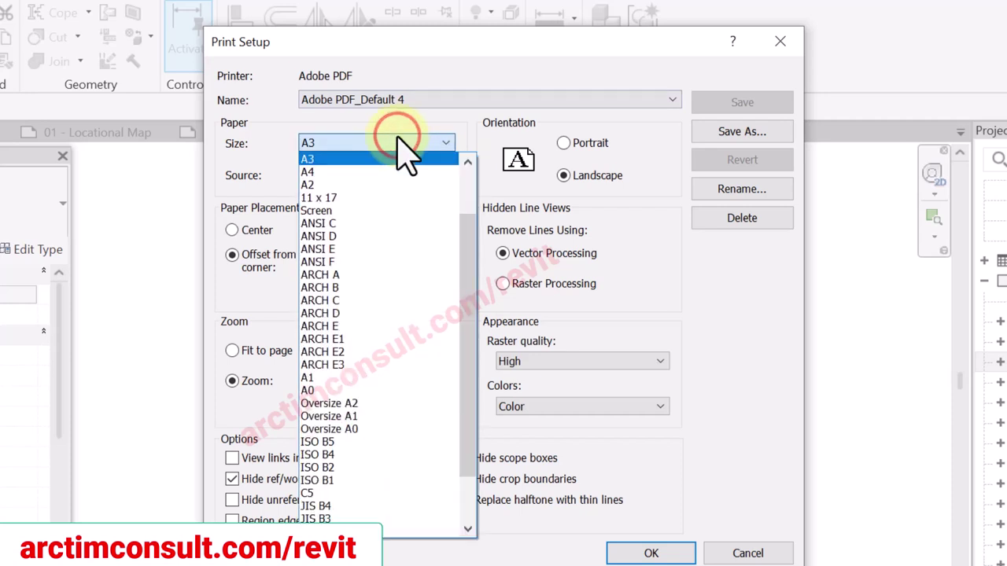
{"action": "left_click", "coordinate": [373, 159]}
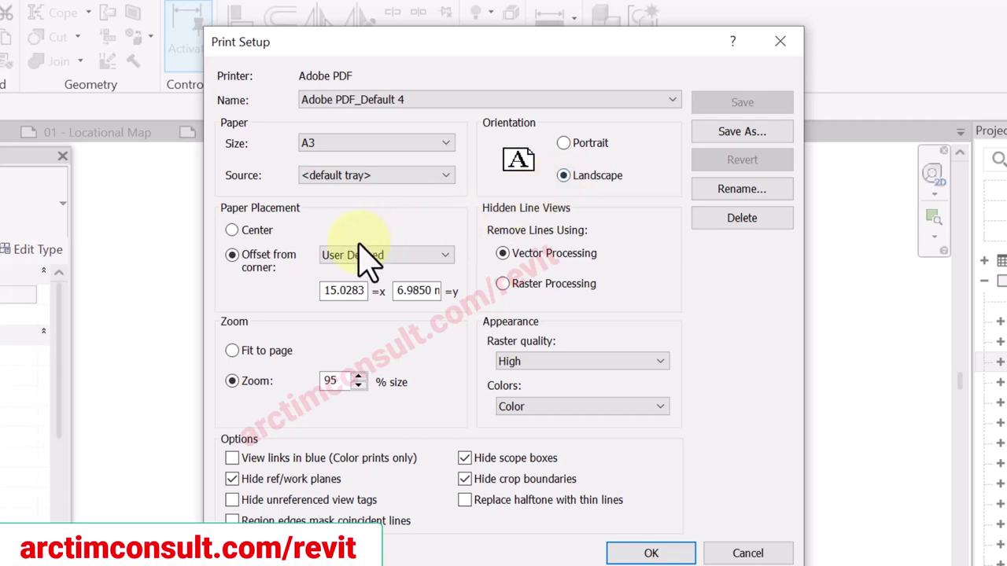
{"action": "left_click", "coordinate": [228, 256]}
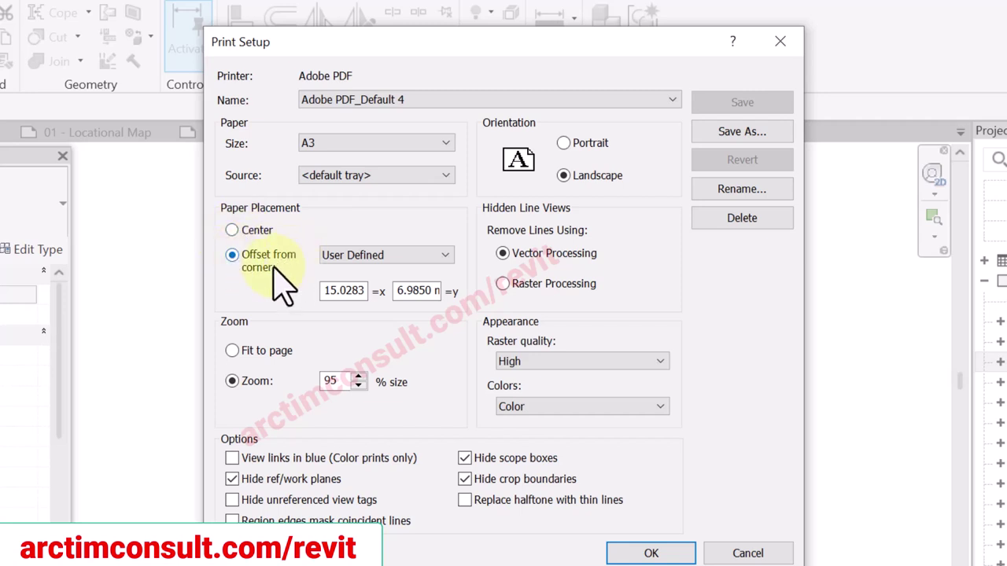
{"action": "left_click", "coordinate": [393, 257]}
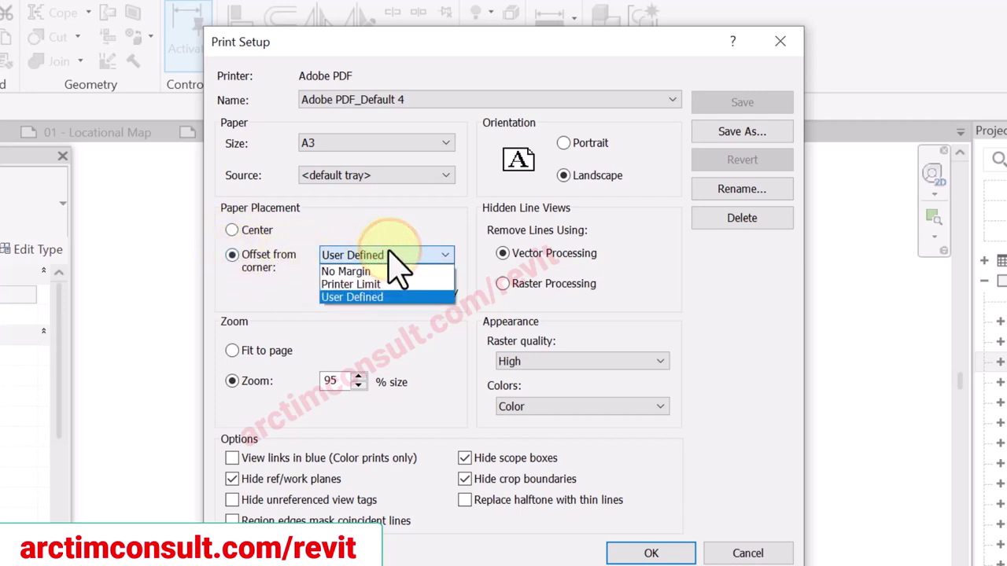
{"action": "left_click", "coordinate": [376, 296]}
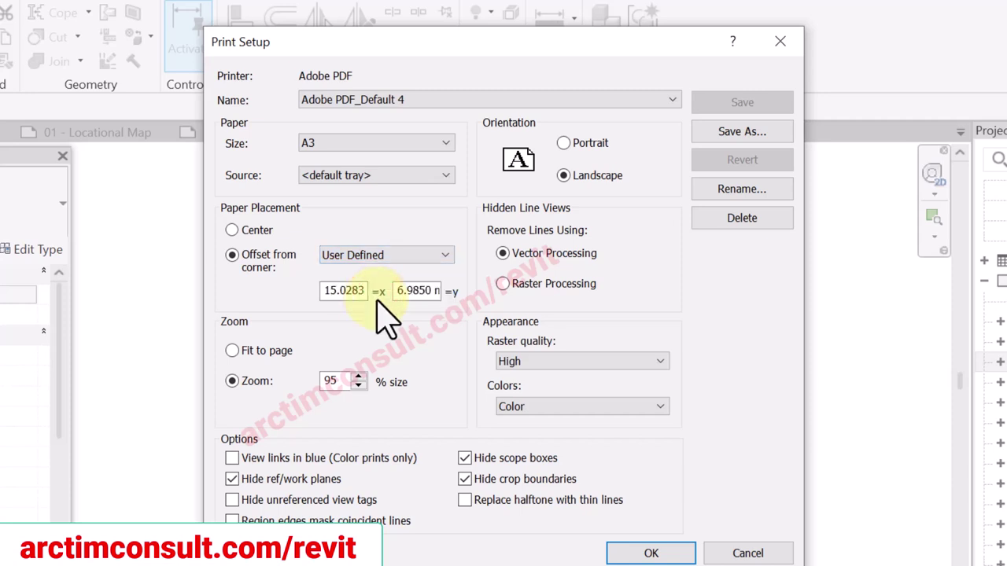
Step: Change the y offset to 7 mm and save the setup as Adobe PDF_Default 4
{"action": "left_click_drag", "start_coordinate": [335, 291], "coordinate": [316, 292]}
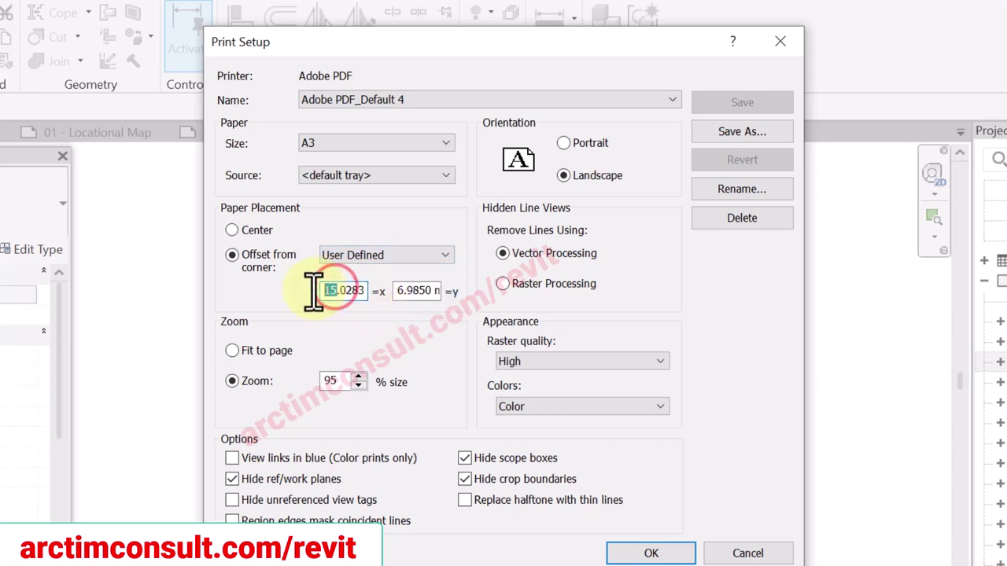
{"action": "left_click_drag", "start_coordinate": [403, 290], "coordinate": [383, 295]}
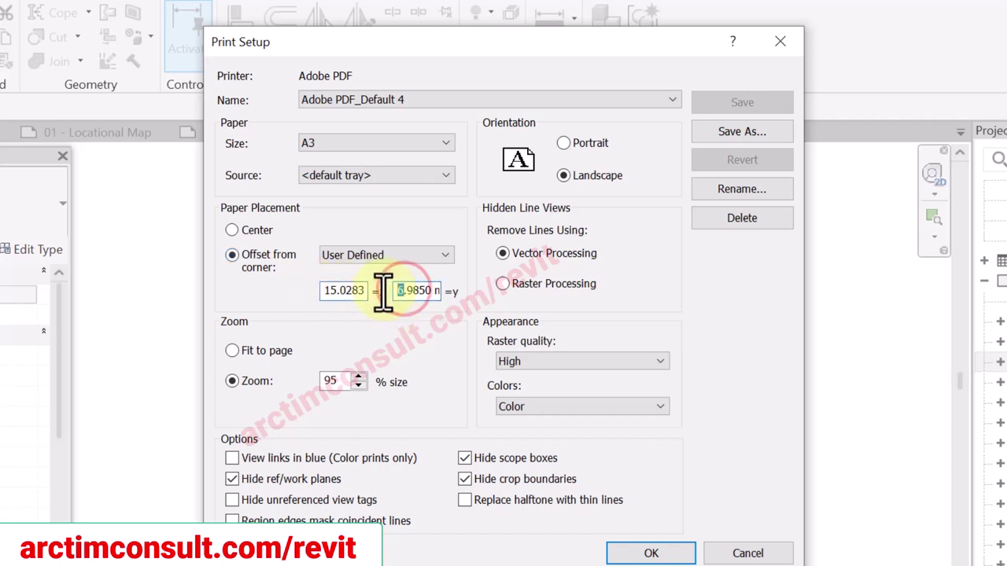
{"action": "left_click", "coordinate": [432, 291]}
{"action": "left_click_drag", "start_coordinate": [432, 291], "coordinate": [359, 296]}
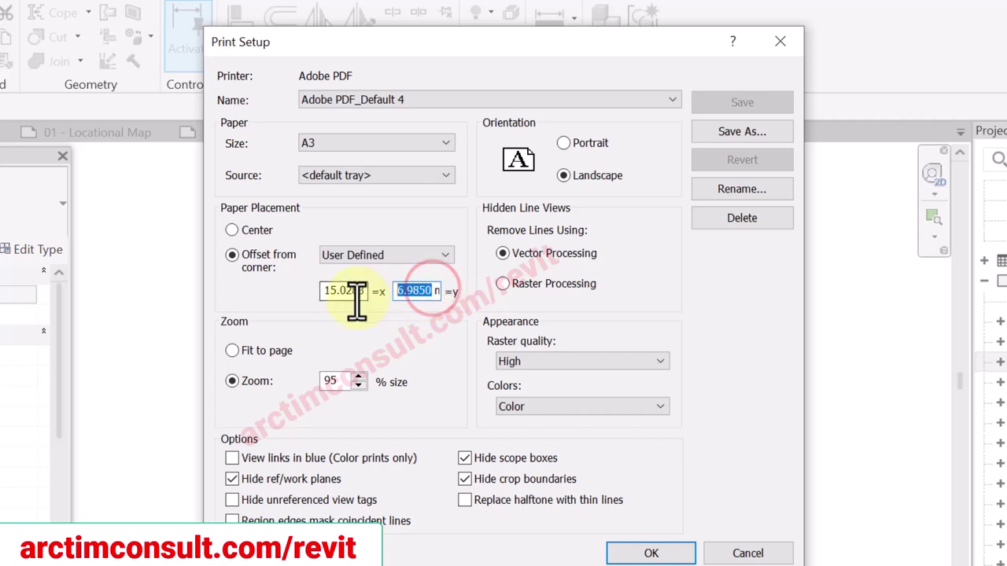
{"action": "type", "text": "7"}
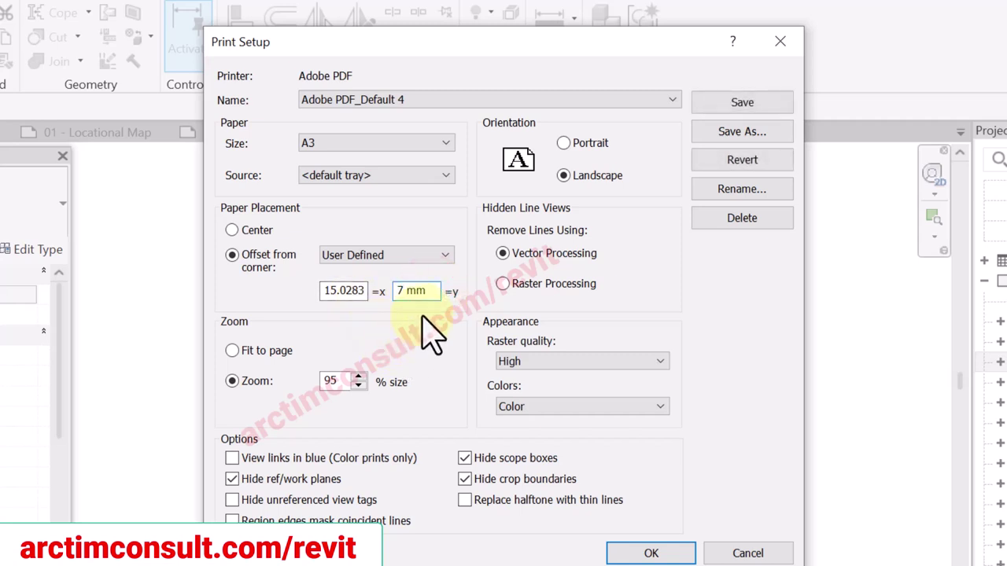
{"action": "left_click", "coordinate": [337, 382]}
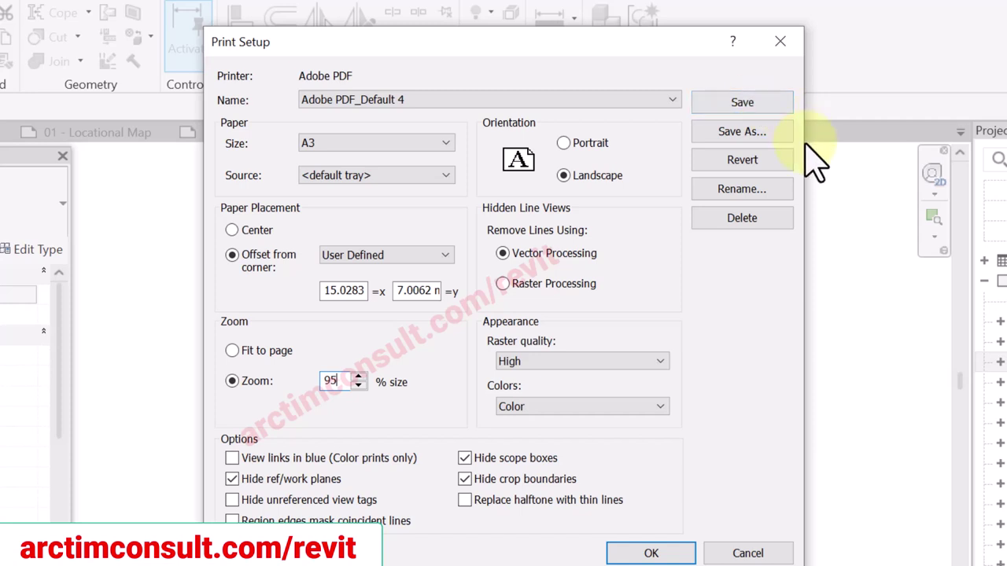
{"action": "left_click", "coordinate": [740, 102]}
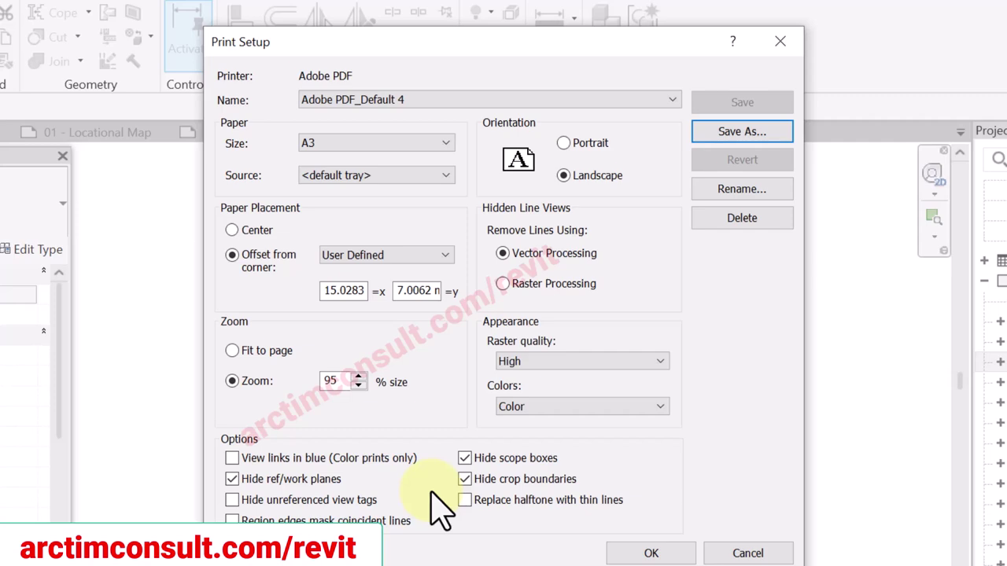
Step: Open the View/Sheet Set list, leaving Sheet 13 - Door and Window Schedule checked
{"action": "left_click", "coordinate": [645, 550]}
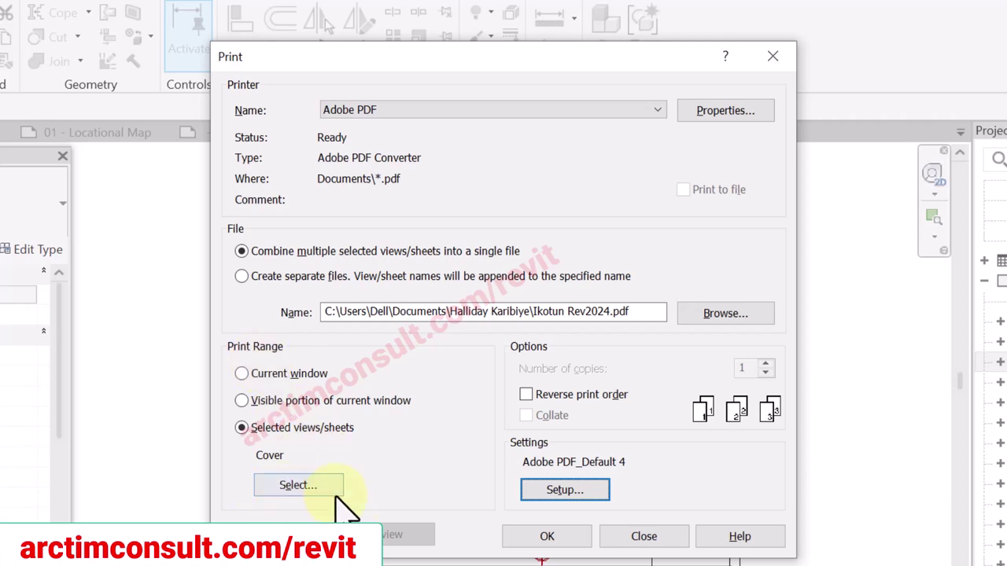
{"action": "left_click", "coordinate": [297, 485]}
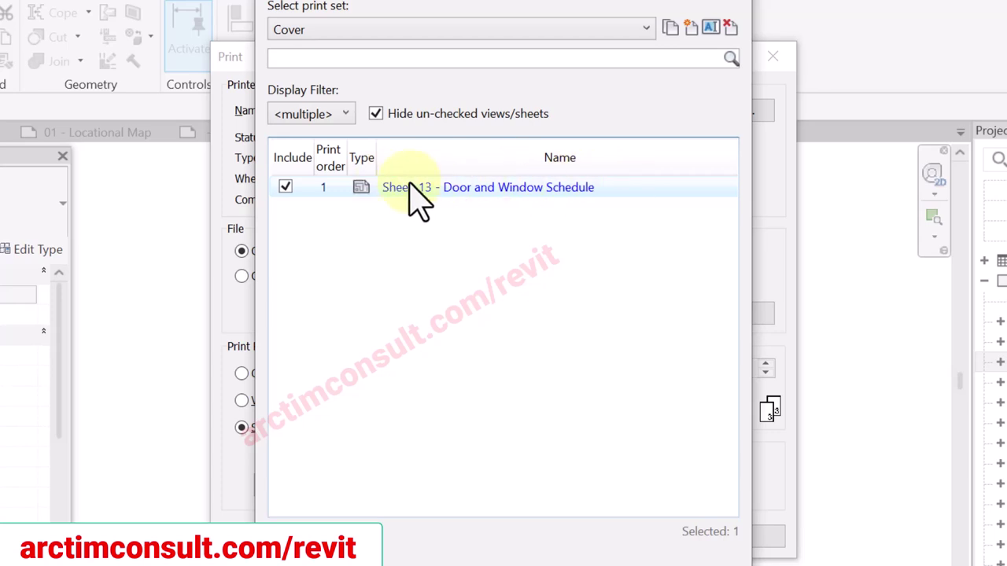
{"action": "left_click", "coordinate": [285, 186]}
{"action": "left_click", "coordinate": [285, 186]}
{"action": "left_click", "coordinate": [285, 186]}
{"action": "left_click", "coordinate": [285, 187]}
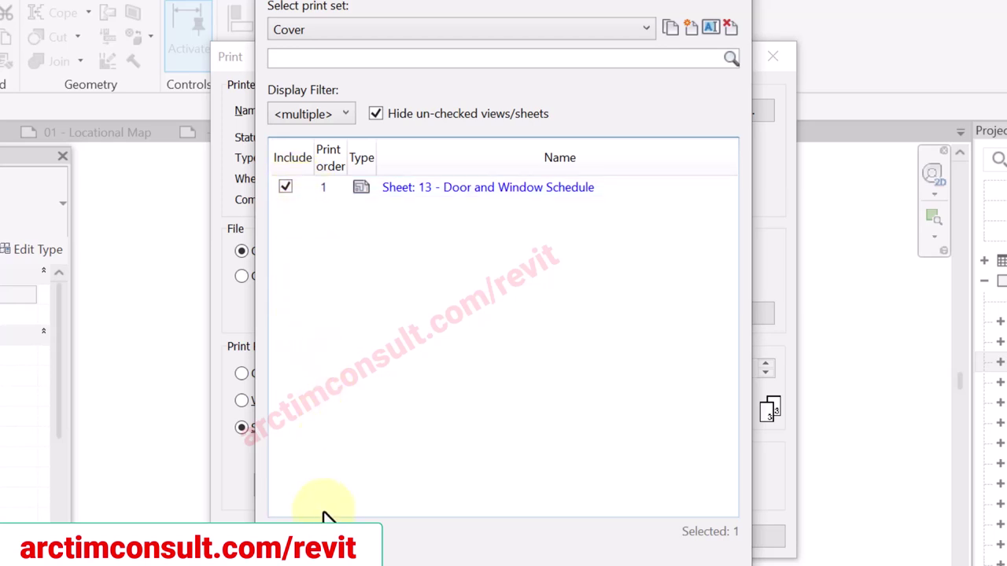
Step: Turn off Hide un-checked views/sheets so every view and sheet is listed
{"action": "left_click", "coordinate": [376, 114]}
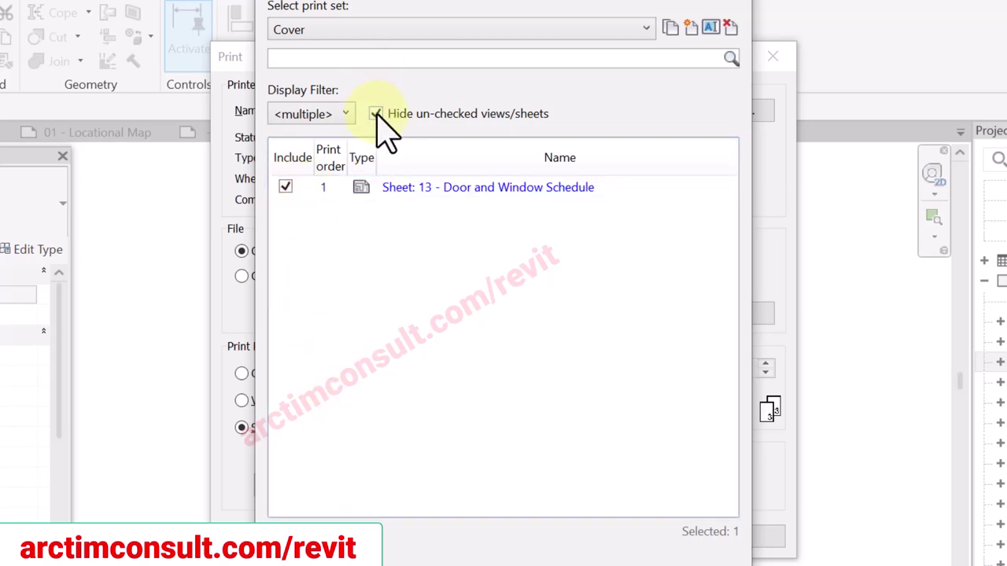
{"action": "left_click", "coordinate": [376, 114]}
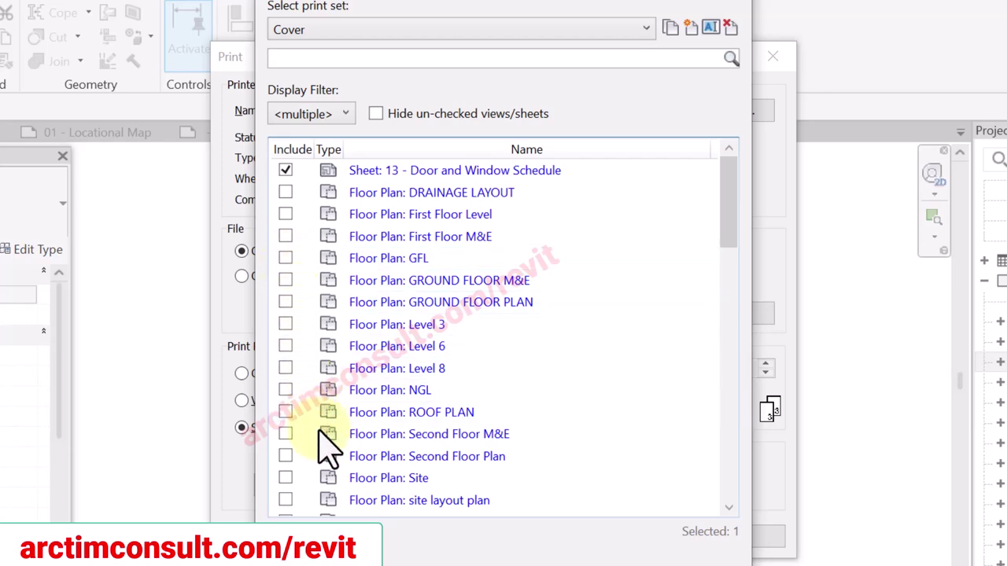
{"action": "scroll", "coordinate": [327, 468], "scroll_direction": "down", "scroll_amount": 3}
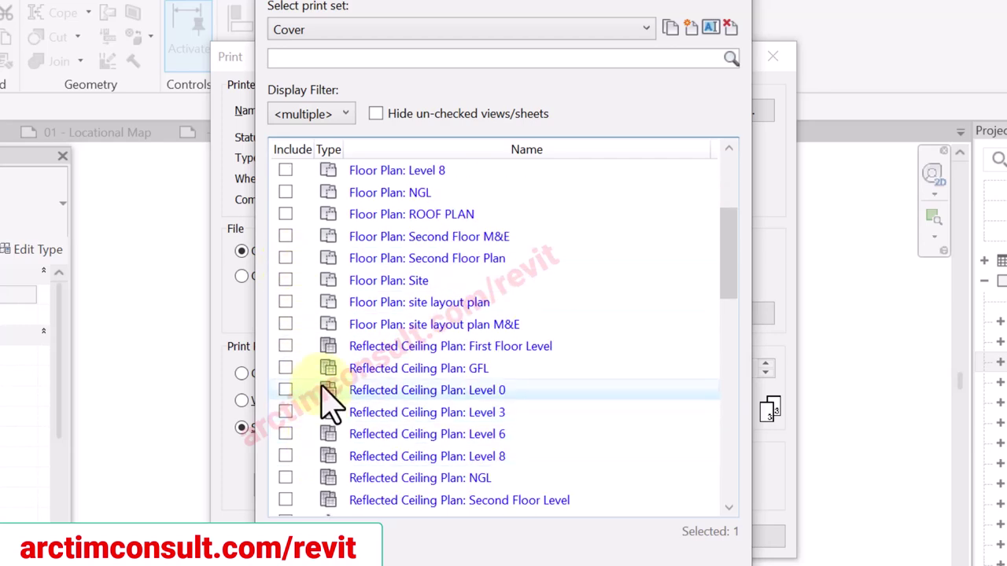
{"action": "scroll", "coordinate": [333, 393], "scroll_direction": "down", "scroll_amount": 5}
{"action": "scroll", "coordinate": [331, 401], "scroll_direction": "up", "scroll_amount": 8}
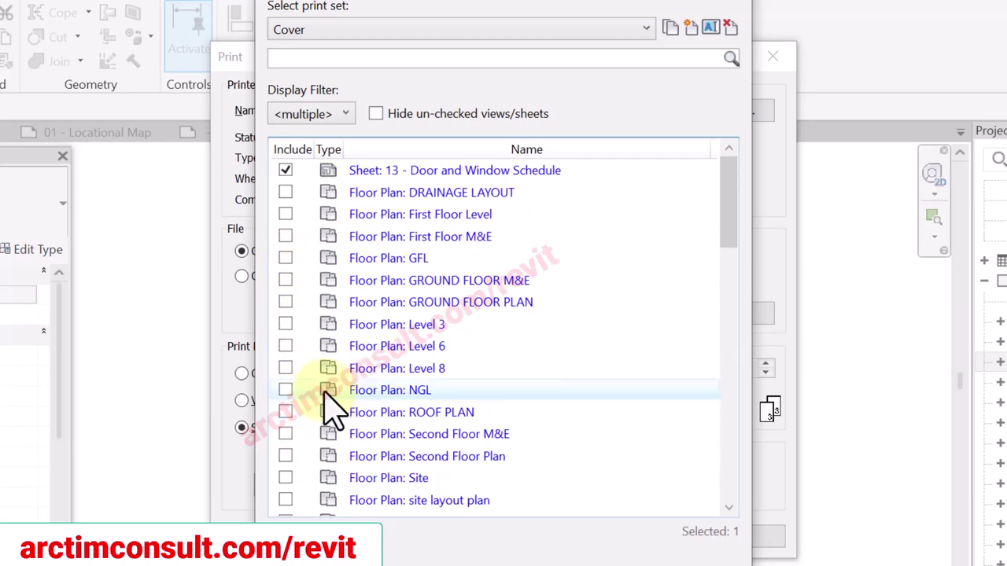
{"action": "scroll", "coordinate": [333, 397], "scroll_direction": "down", "scroll_amount": 8}
{"action": "scroll", "coordinate": [333, 398], "scroll_direction": "down", "scroll_amount": 5}
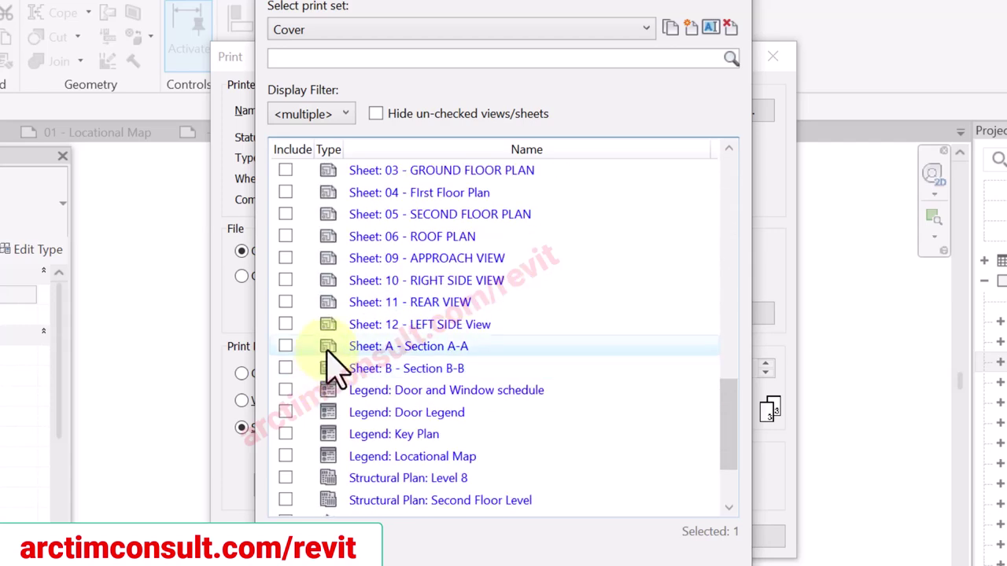
{"action": "scroll", "coordinate": [334, 364], "scroll_direction": "up", "scroll_amount": 13}
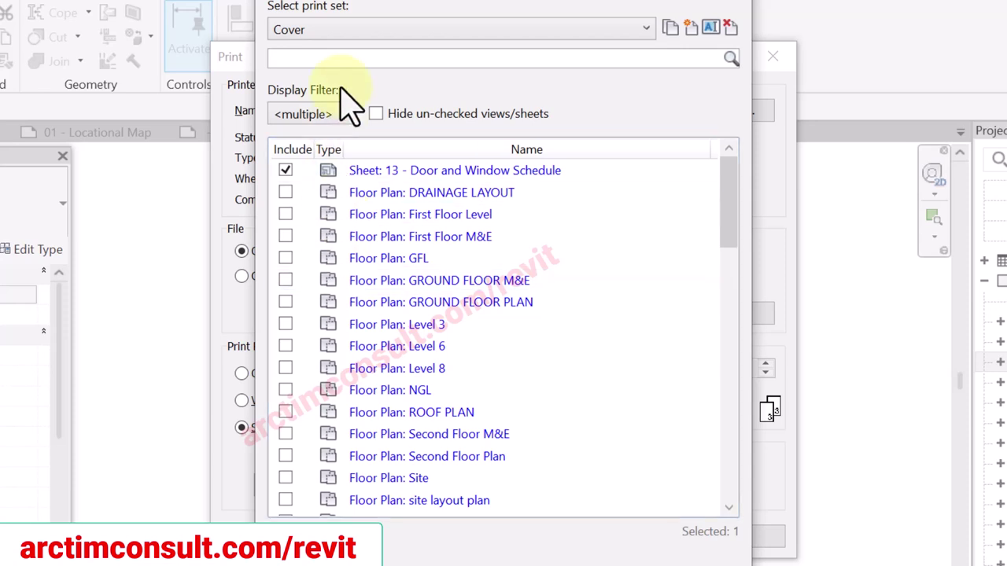
Step: Filter the list to sheets only by unchecking 3D Views and 2D Views
{"action": "left_click", "coordinate": [329, 115]}
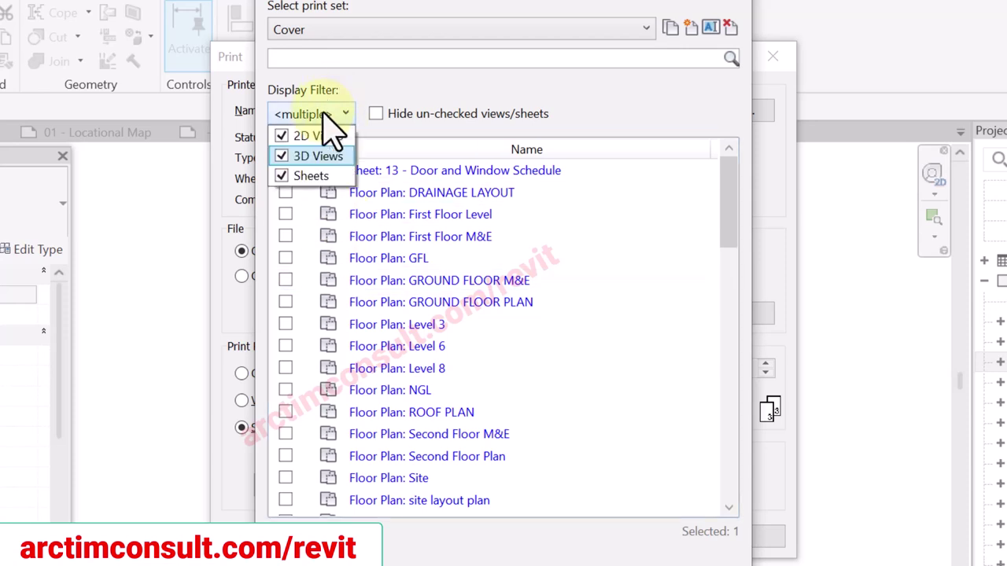
{"action": "left_click", "coordinate": [283, 155]}
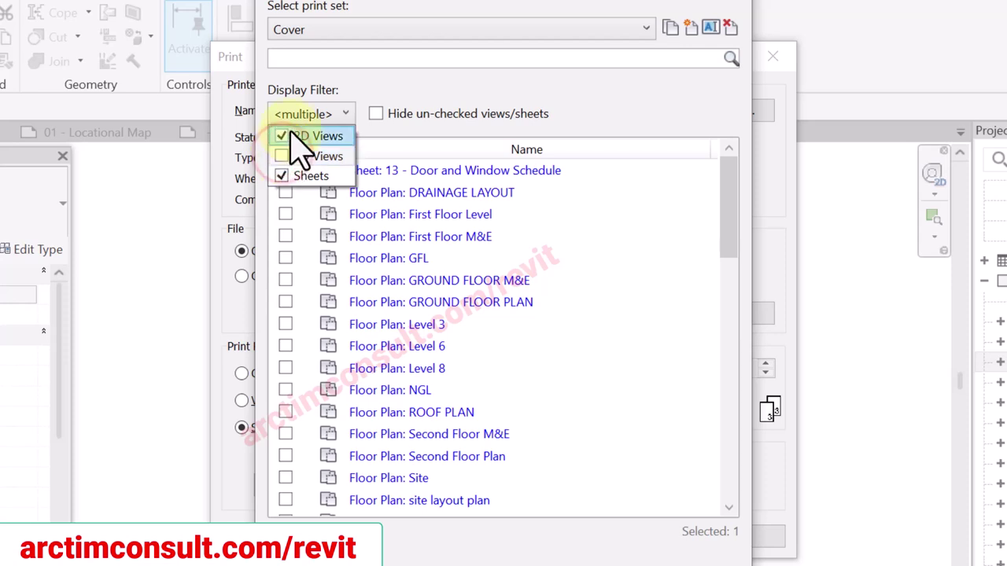
{"action": "left_click", "coordinate": [282, 136]}
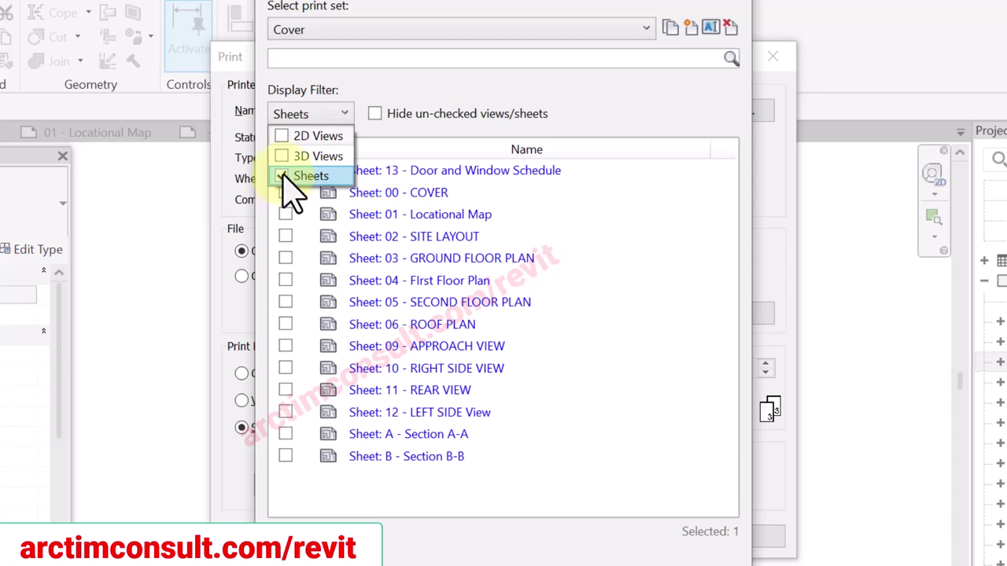
Step: Toggle the Sheets display filter off and on, ending with sheets listed
{"action": "left_click", "coordinate": [661, 210]}
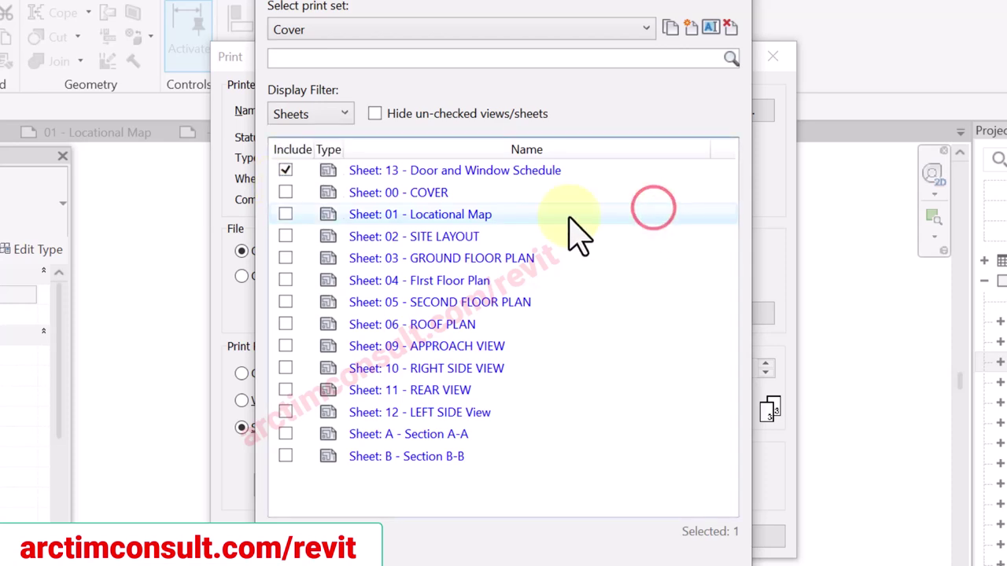
{"action": "left_click", "coordinate": [325, 114]}
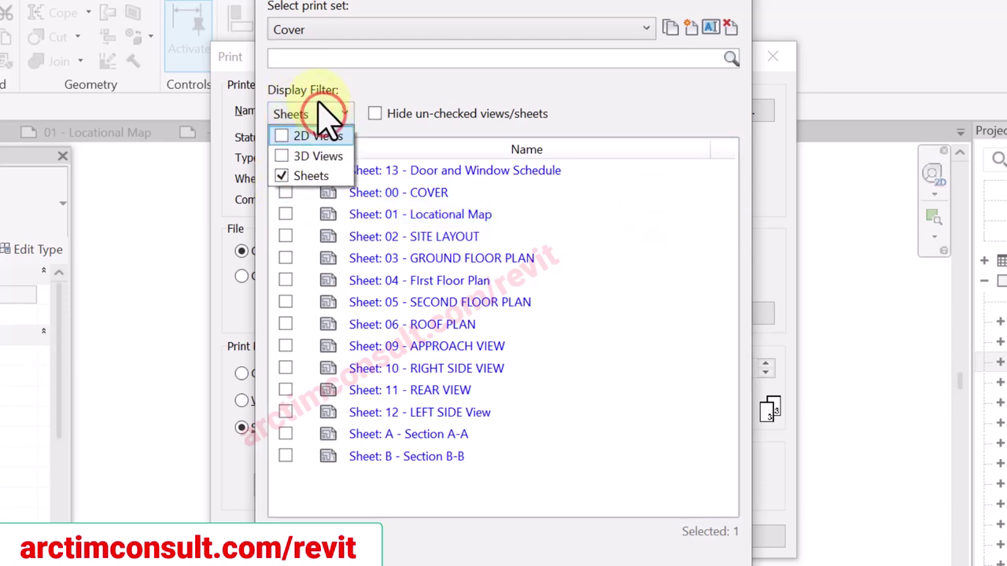
{"action": "left_click", "coordinate": [283, 175]}
{"action": "left_click", "coordinate": [284, 177]}
{"action": "left_click", "coordinate": [283, 177]}
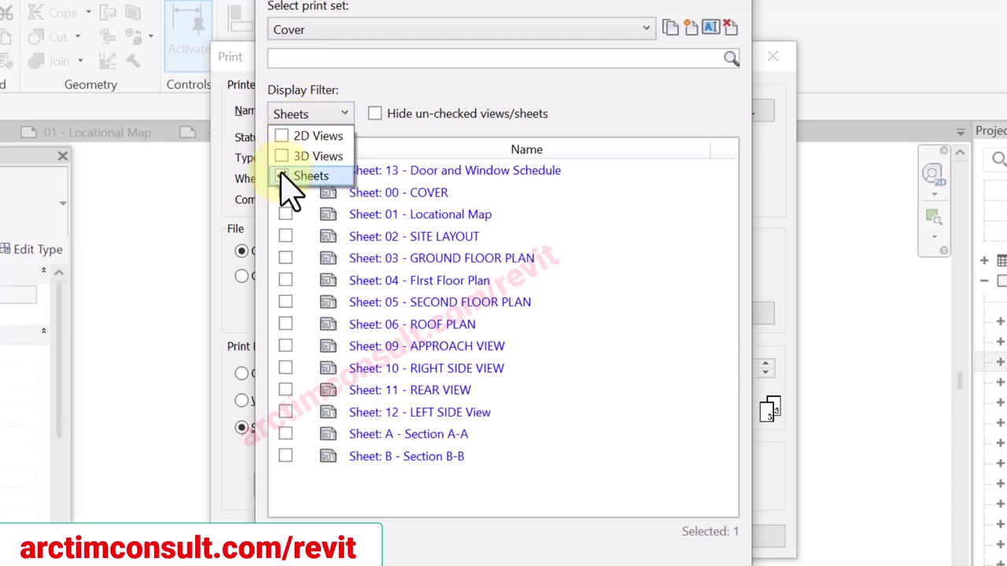
{"action": "left_click", "coordinate": [281, 175]}
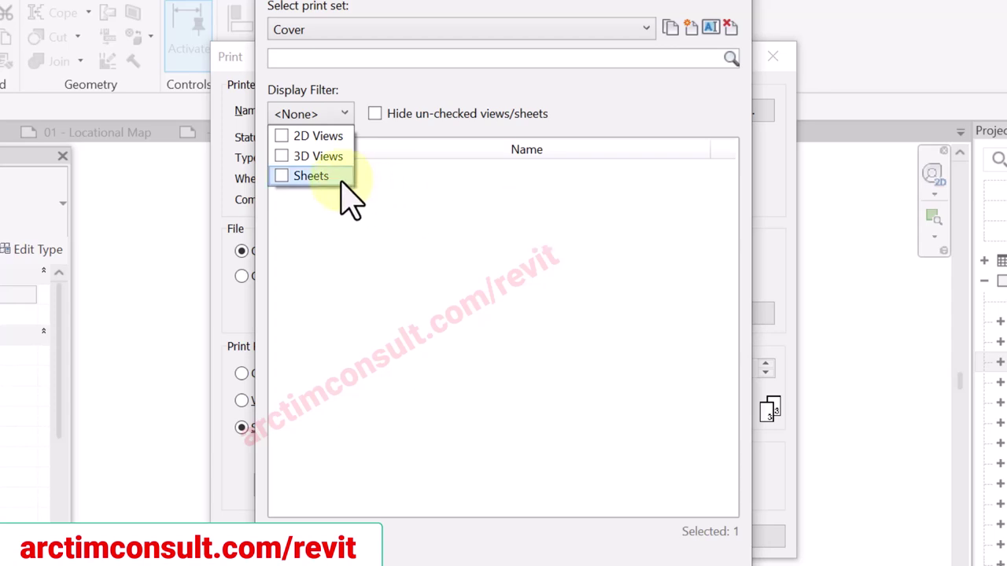
{"action": "left_click", "coordinate": [282, 176]}
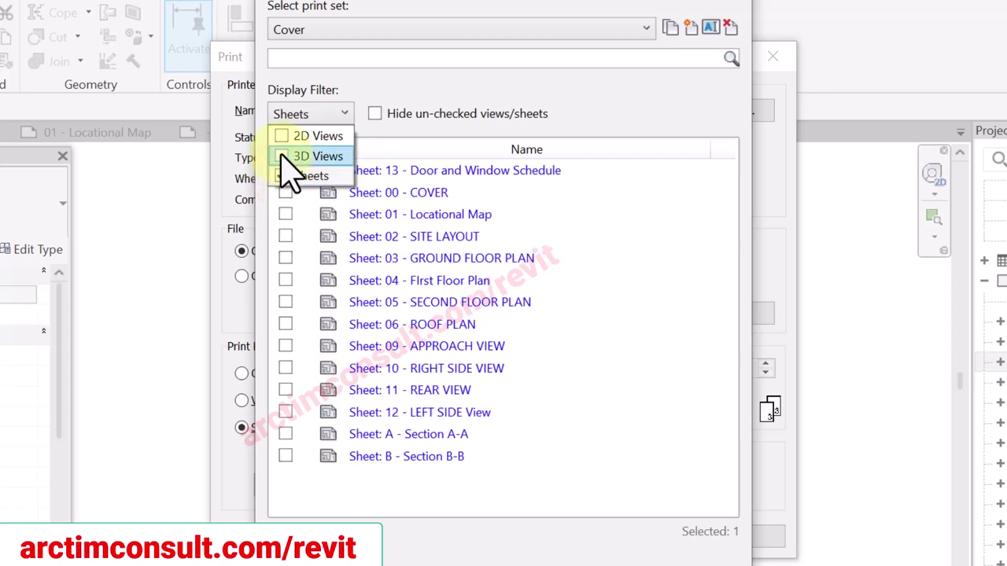
{"action": "left_click", "coordinate": [643, 239]}
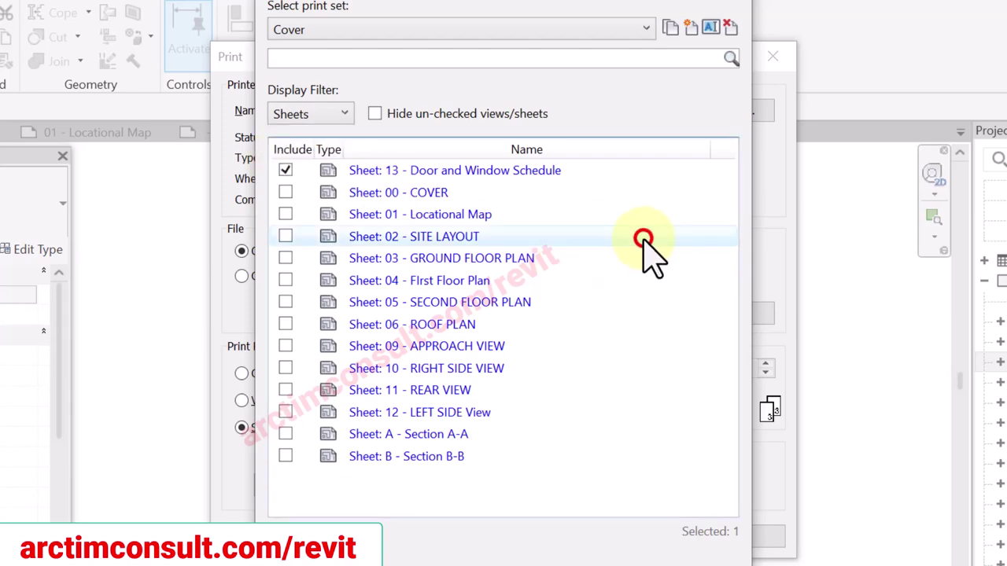
Step: Check Sheets 00 through 03, then check all 14 sheets at once
{"action": "left_click", "coordinate": [285, 192]}
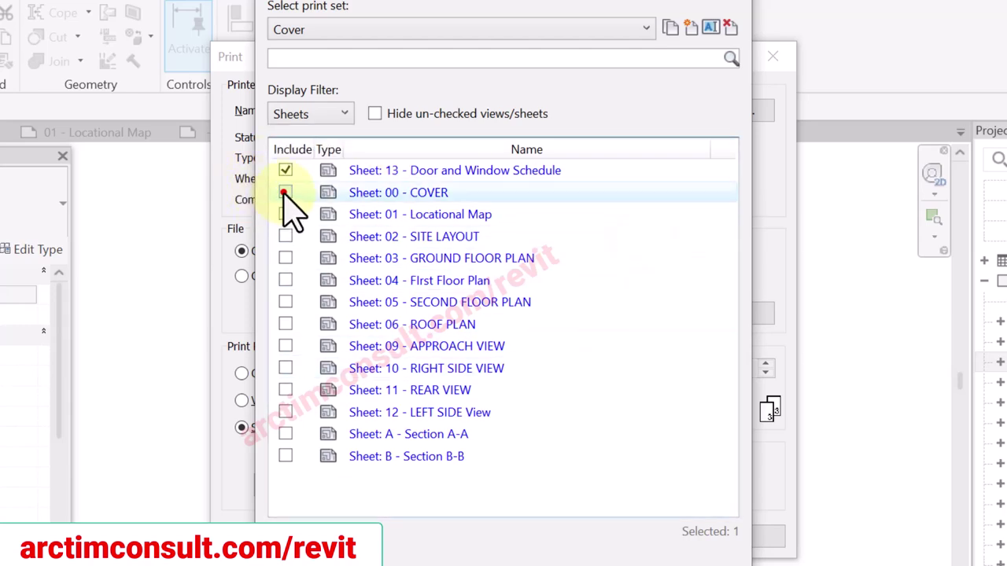
{"action": "left_click", "coordinate": [285, 214]}
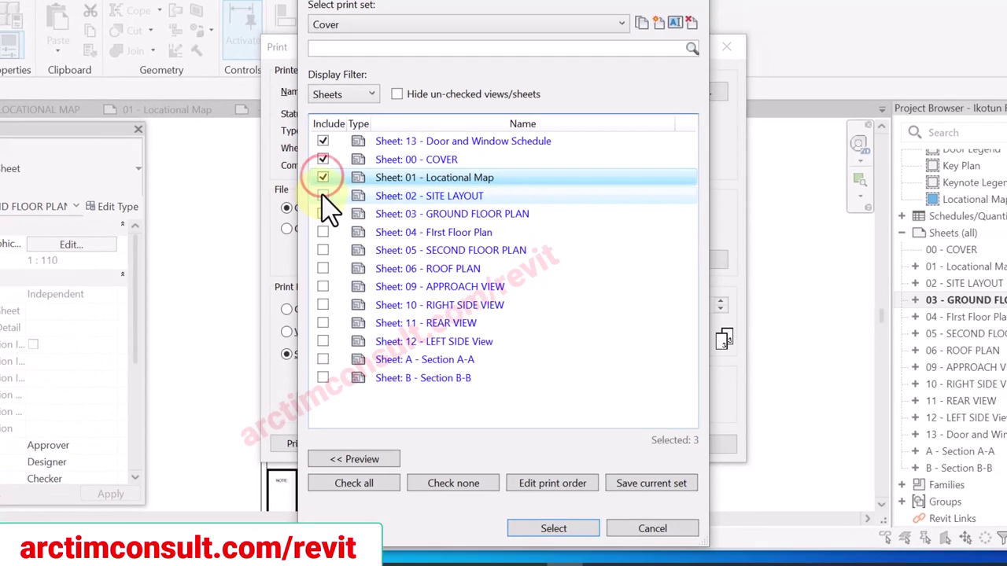
{"action": "left_click", "coordinate": [323, 196]}
{"action": "left_click", "coordinate": [323, 214]}
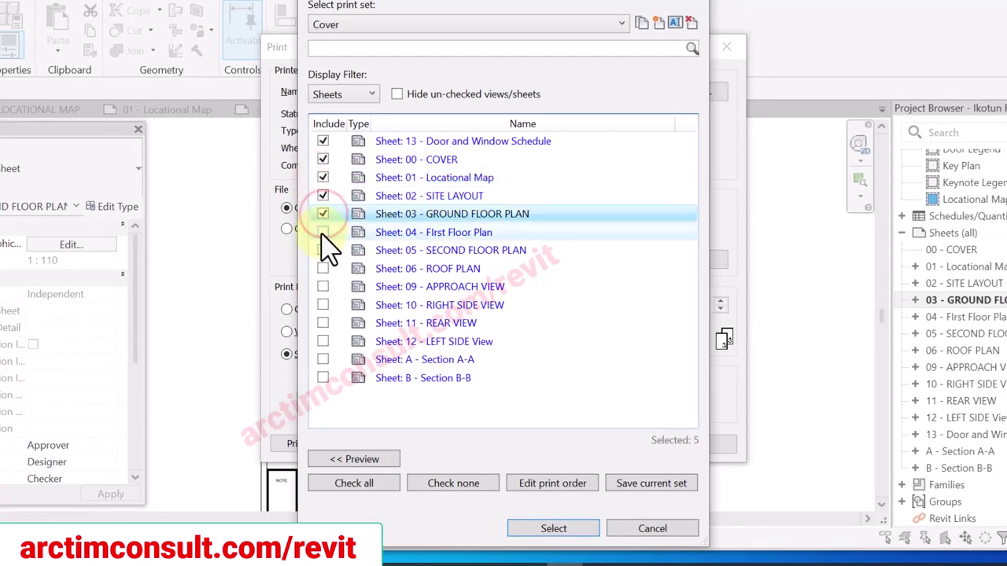
{"action": "left_click", "coordinate": [367, 487]}
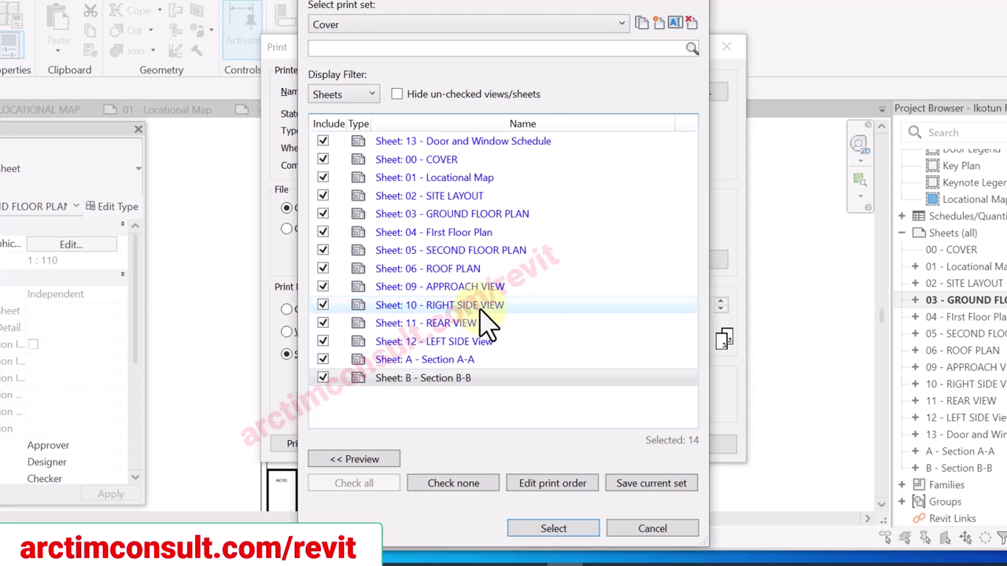
Step: Manually reorder sheets: Sheet 13 last, Sections A-A and B-B right after the roof plan
{"action": "left_click", "coordinate": [560, 486]}
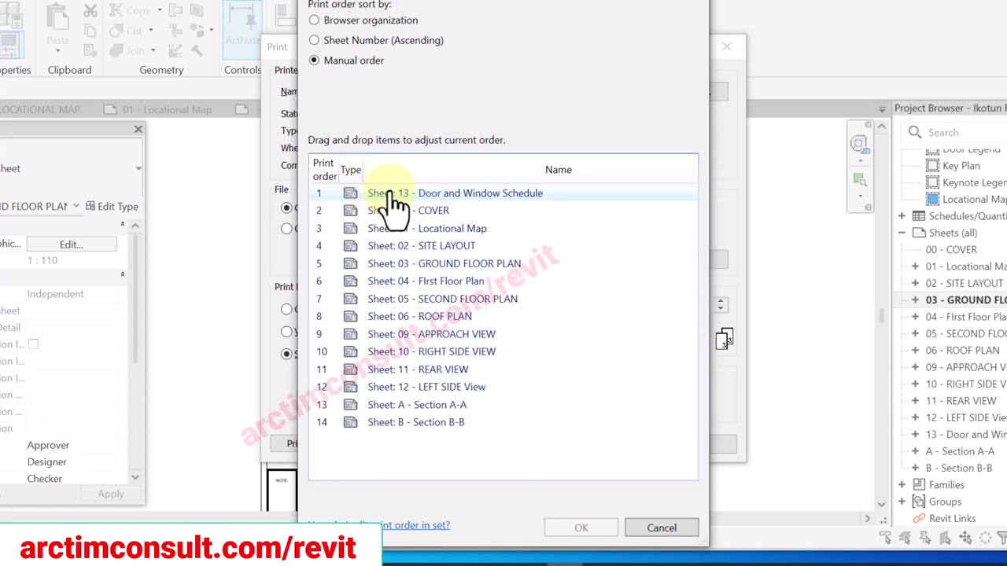
{"action": "left_click_drag", "start_coordinate": [391, 193], "coordinate": [417, 401]}
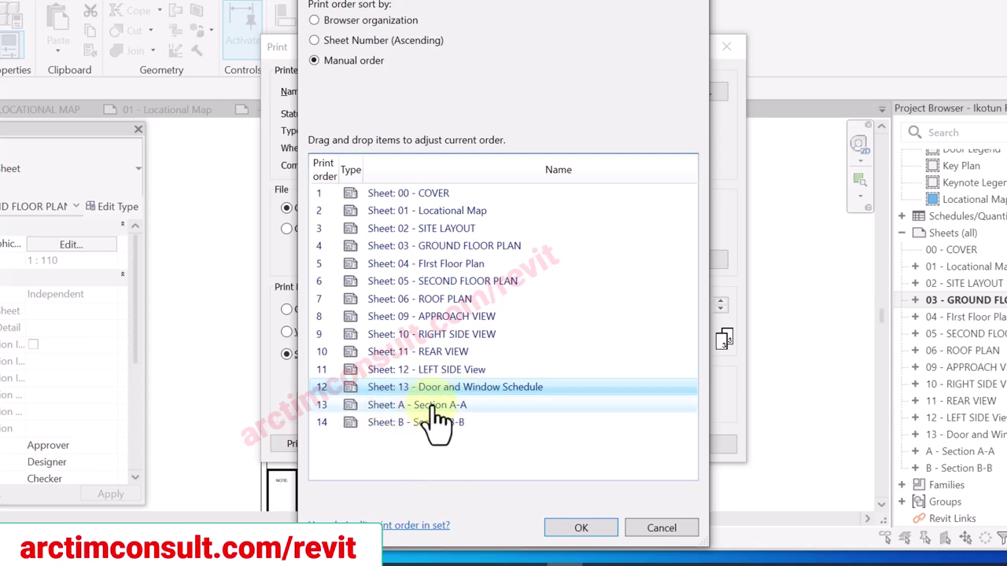
{"action": "left_click_drag", "start_coordinate": [435, 408], "coordinate": [432, 310]}
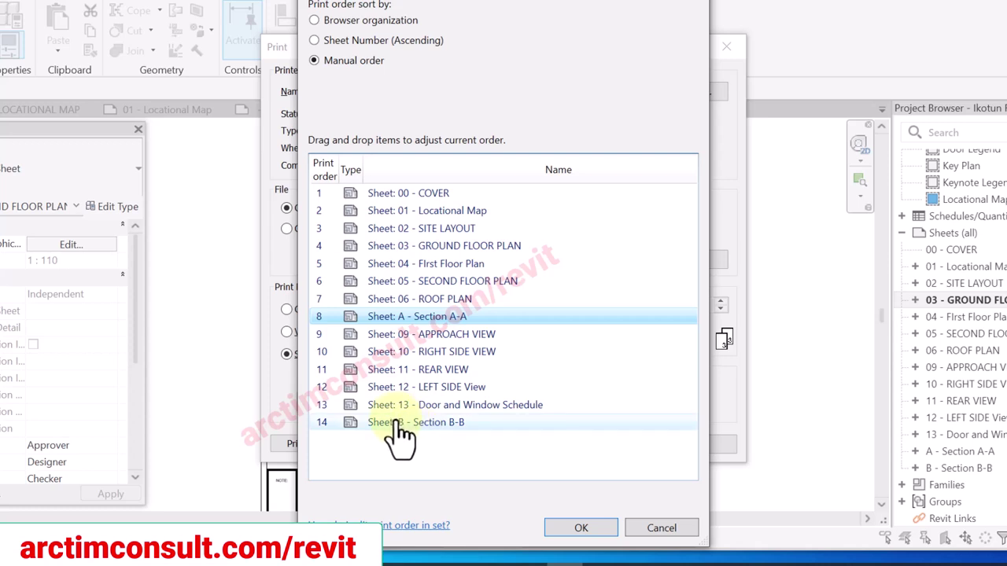
{"action": "mouse_move", "coordinate": [399, 425]}
{"action": "left_mouse_down"}
{"action": "mouse_move", "coordinate": [407, 325]}
{"action": "mouse_move", "coordinate": [412, 343]}
{"action": "left_mouse_up"}
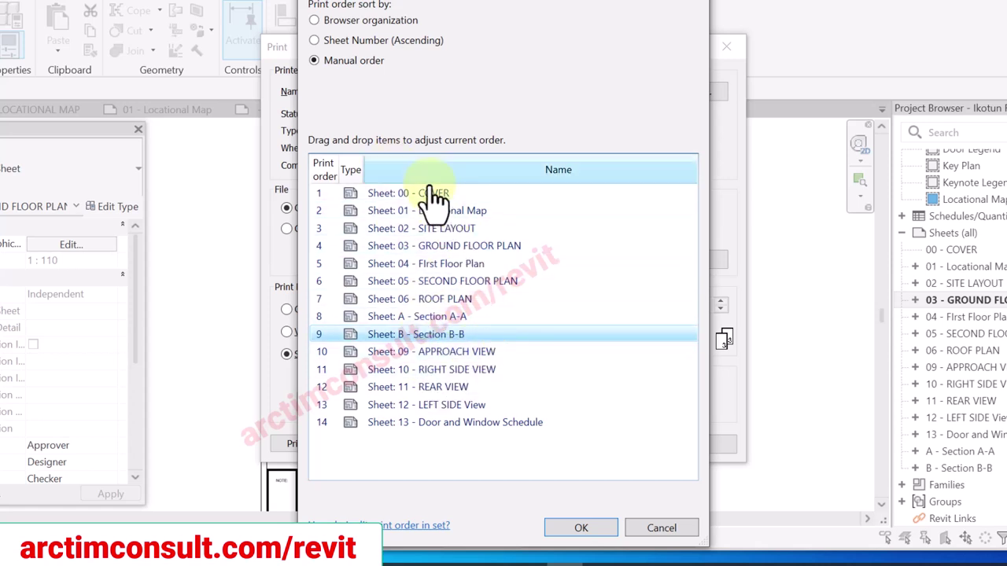
Step: Accept the print order, save the 14-sheet set as Cover, and return to Print
{"action": "left_click", "coordinate": [581, 528]}
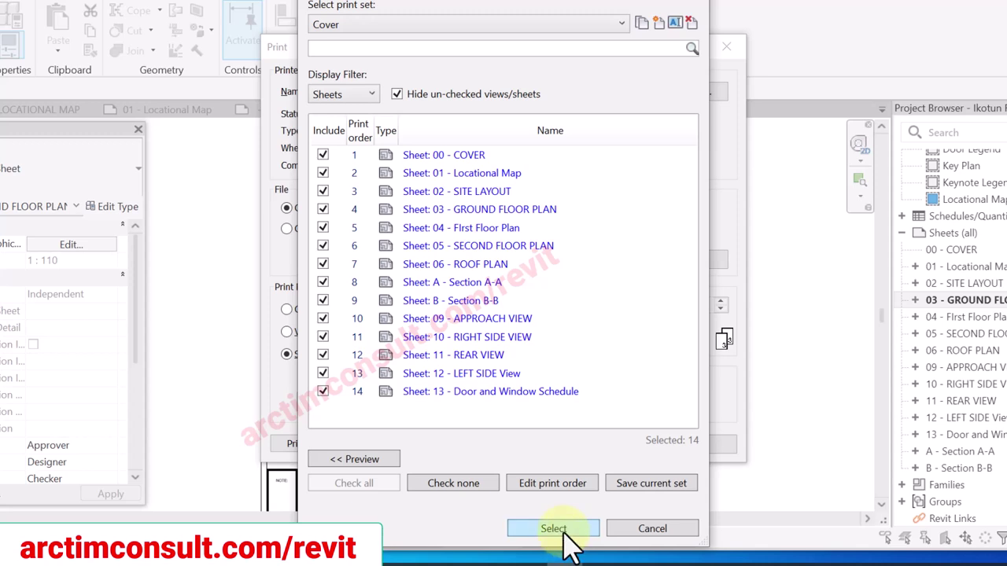
{"action": "left_click", "coordinate": [650, 484]}
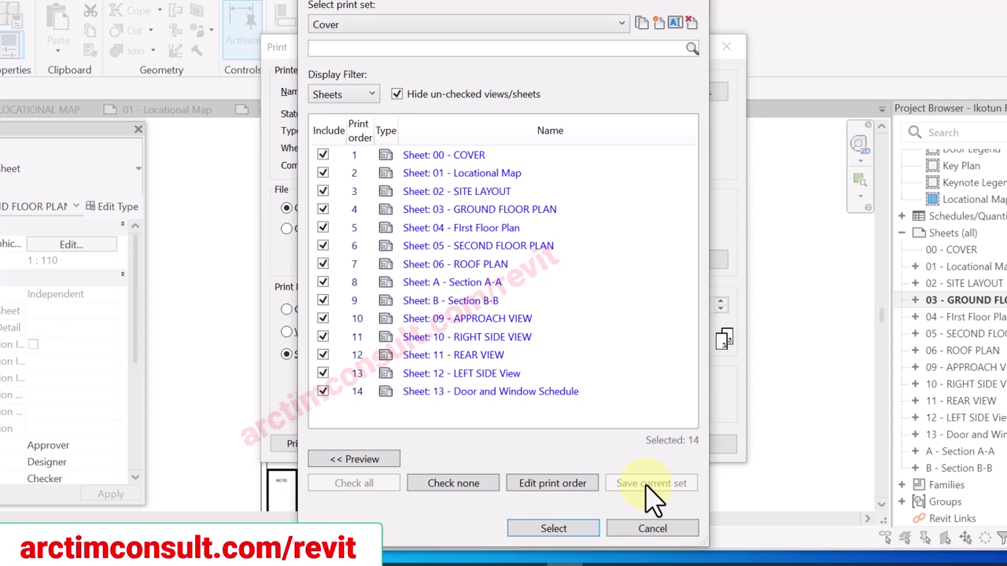
{"action": "left_click", "coordinate": [553, 529]}
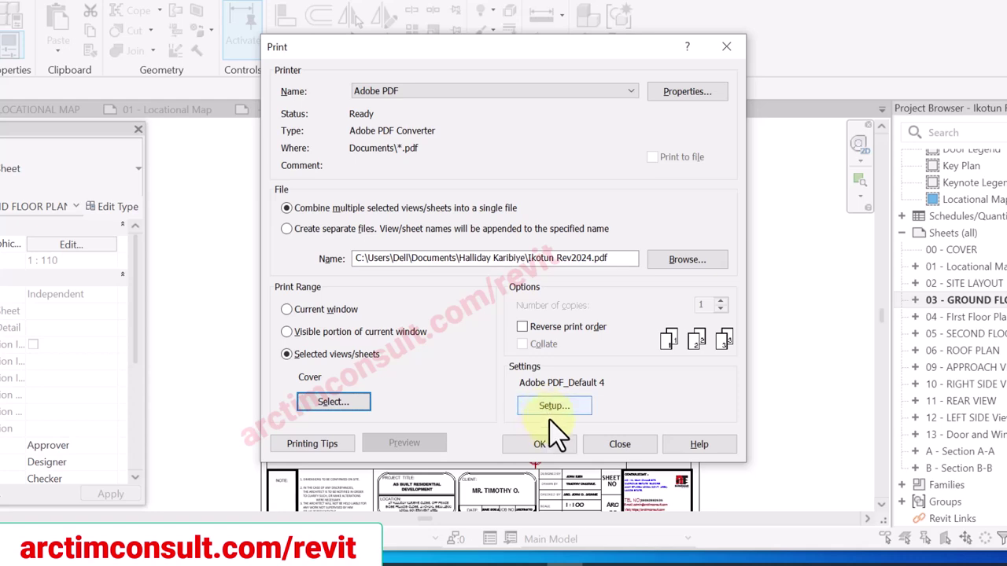
Step: Print the Cover set to one combined PDF named Ikotun Rev2024
{"action": "left_click", "coordinate": [539, 443]}
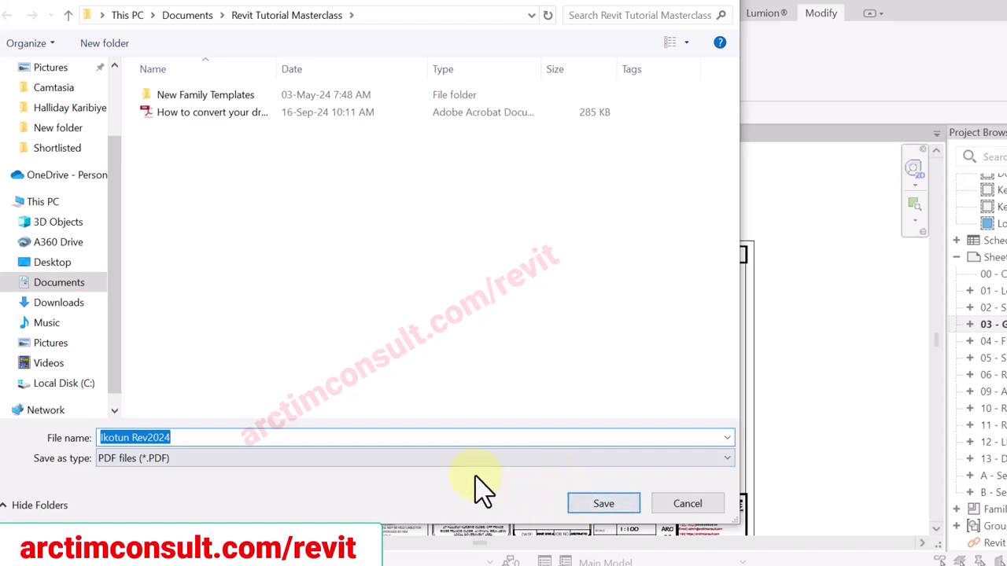
{"action": "left_click", "coordinate": [600, 505]}
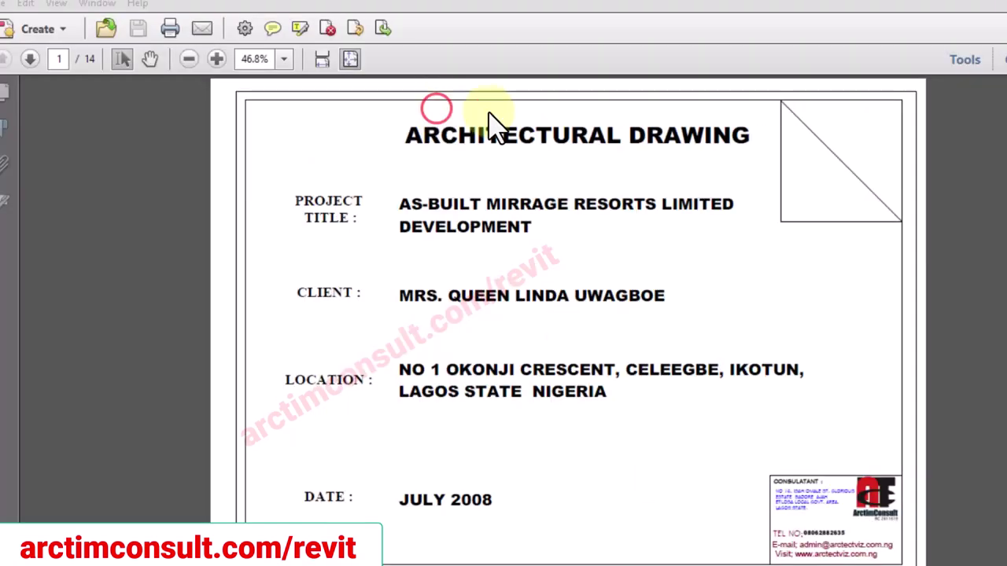
Step: Scroll through the combined PDF in Acrobat to page 14/14, the Door and Window Schedule sheet
{"action": "scroll", "coordinate": [866, 218], "scroll_direction": "down", "scroll_amount": 5}
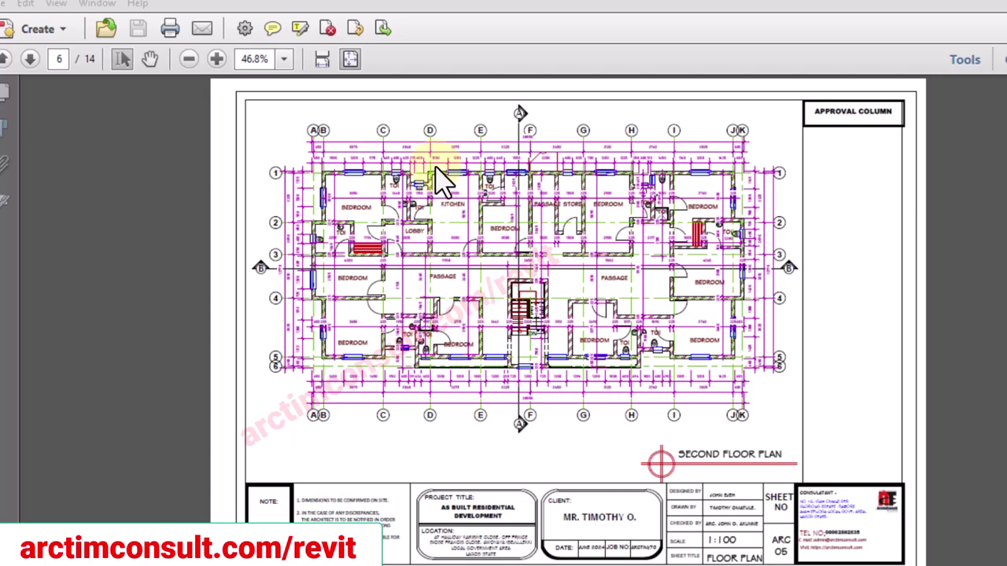
{"action": "scroll", "coordinate": [310, 126], "scroll_direction": "down", "scroll_amount": 1}
{"action": "left_click", "coordinate": [305, 105]}
{"action": "scroll", "coordinate": [889, 311], "scroll_direction": "down", "scroll_amount": 1}
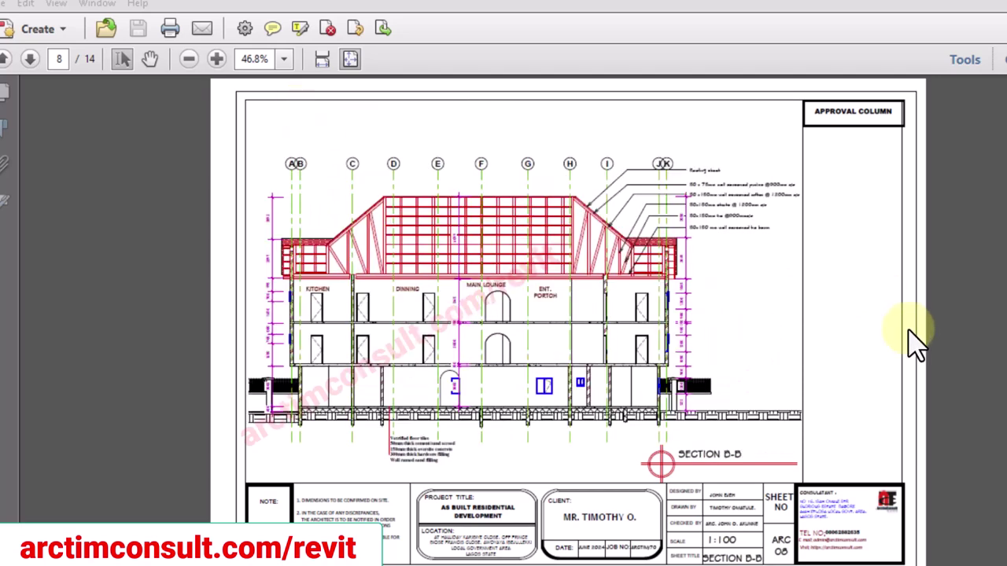
{"action": "scroll", "coordinate": [917, 342], "scroll_direction": "down", "scroll_amount": 1}
{"action": "scroll", "coordinate": [913, 340], "scroll_direction": "down", "scroll_amount": 2}
{"action": "scroll", "coordinate": [908, 338], "scroll_direction": "up", "scroll_amount": 1}
{"action": "scroll", "coordinate": [909, 339], "scroll_direction": "down", "scroll_amount": 1}
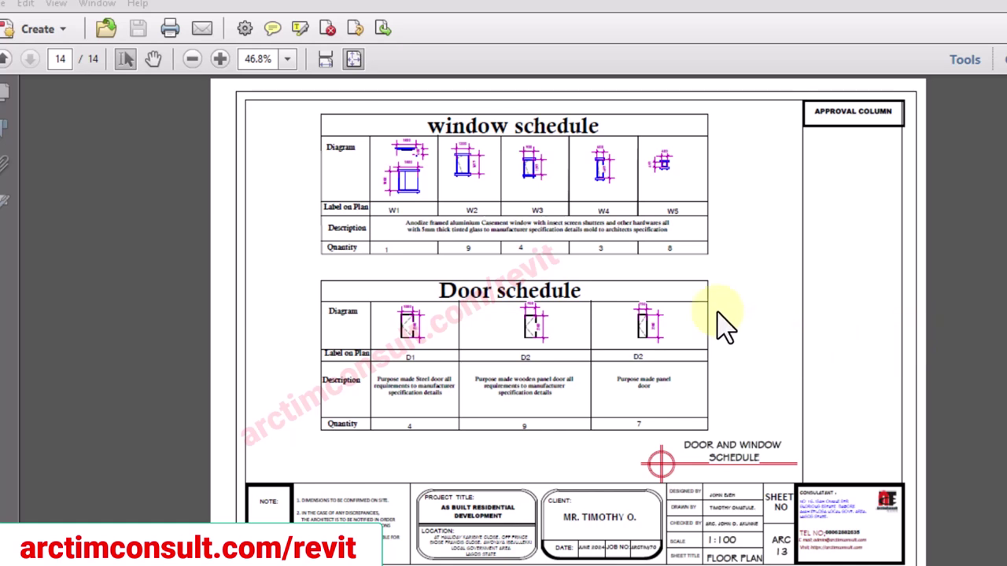